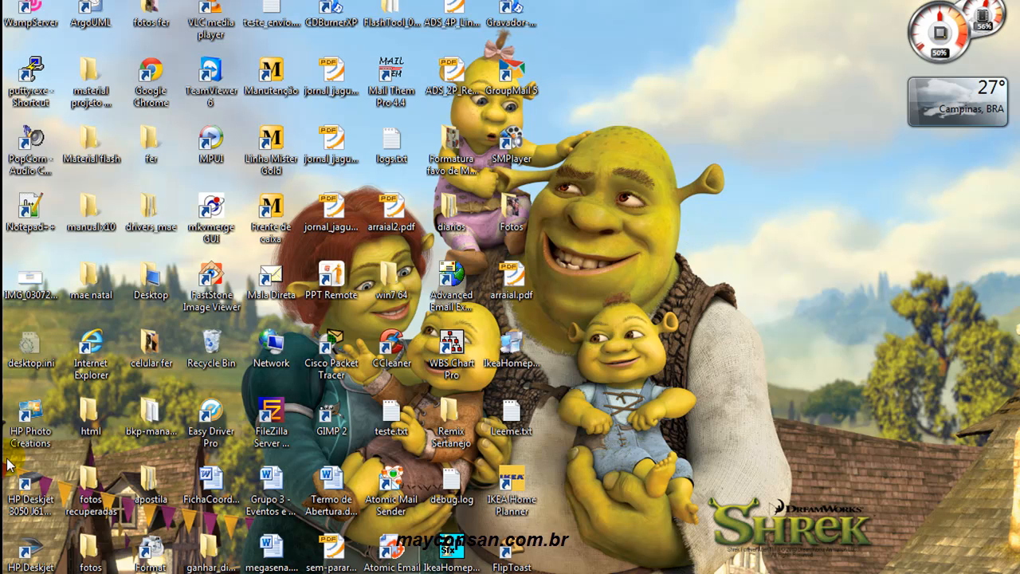
- Launch Adobe Flash Professional CS5 and create a new ActionScript 3.0 document
click(24, 572)
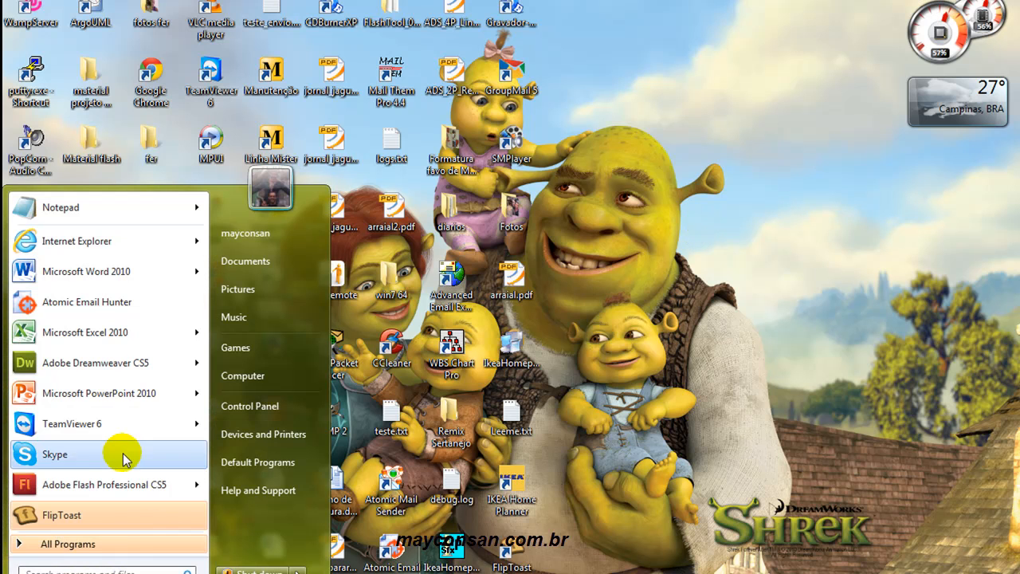
click(90, 486)
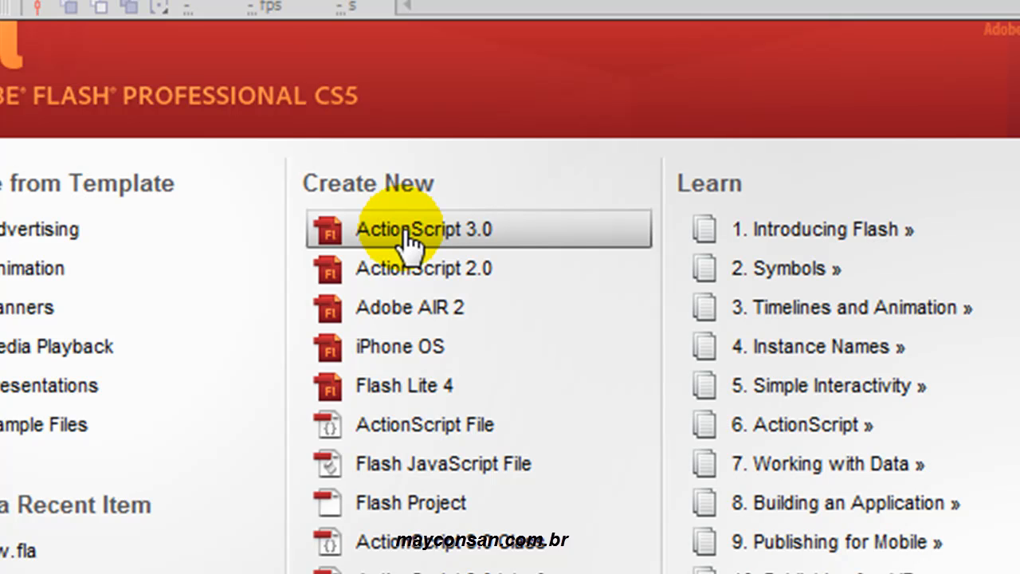
click(405, 230)
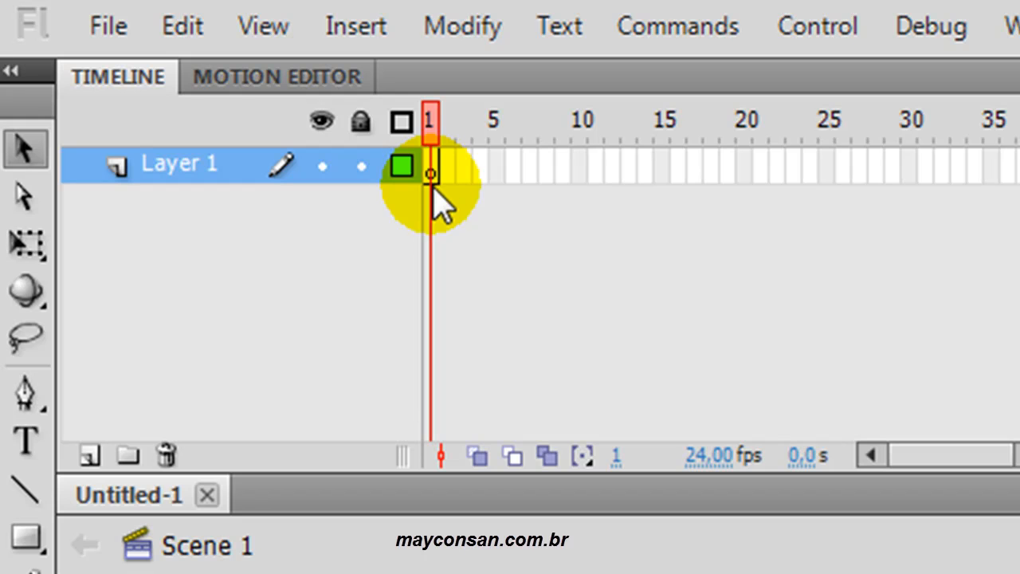
click(742, 169)
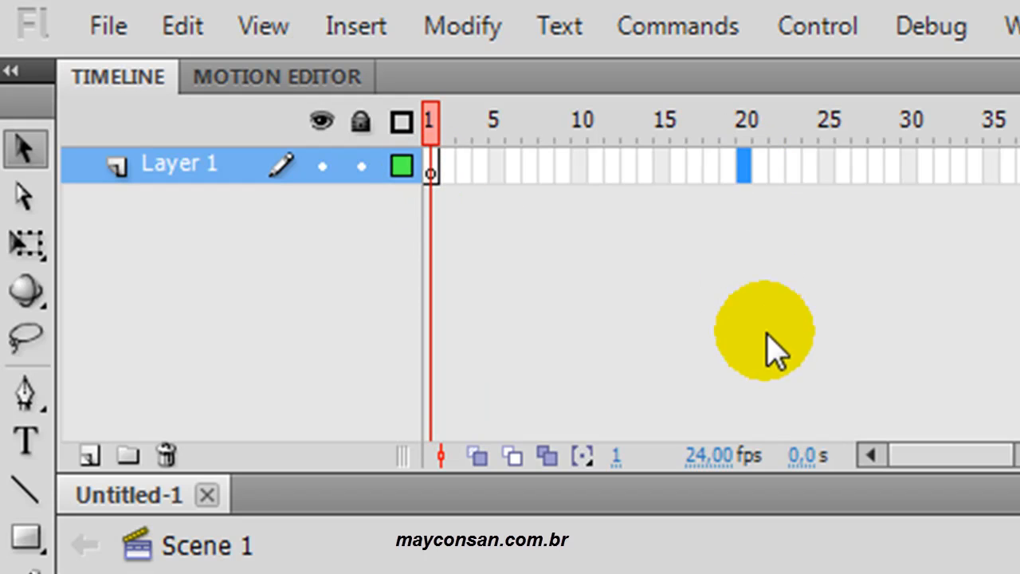
click(742, 124)
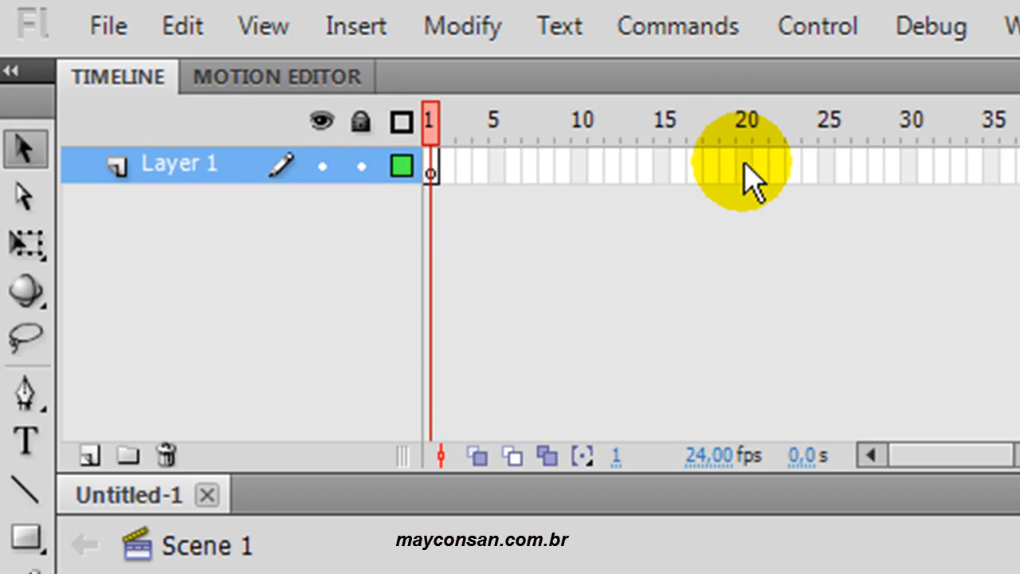
click(743, 166)
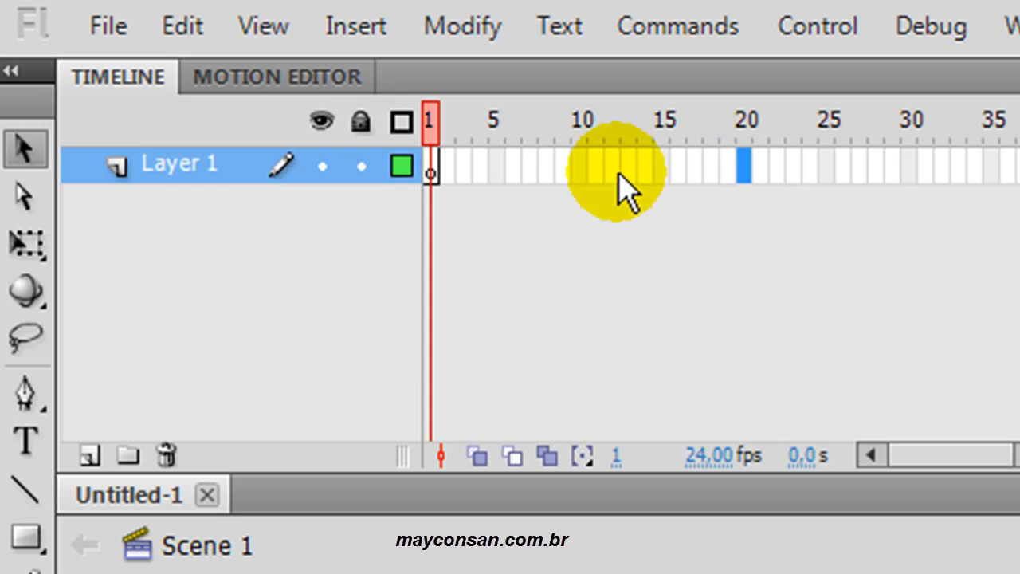
- Draw a light-blue rectangle with an orange-red outline on the upper-left part of the stage in frame 1 of Layer 1
click(429, 174)
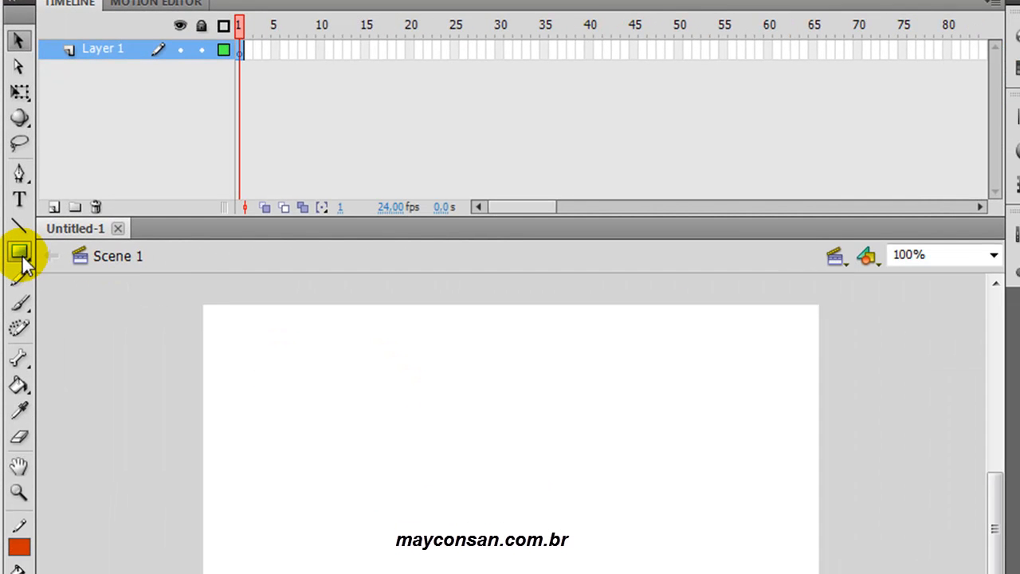
click(20, 253)
drag(275, 365, 485, 521)
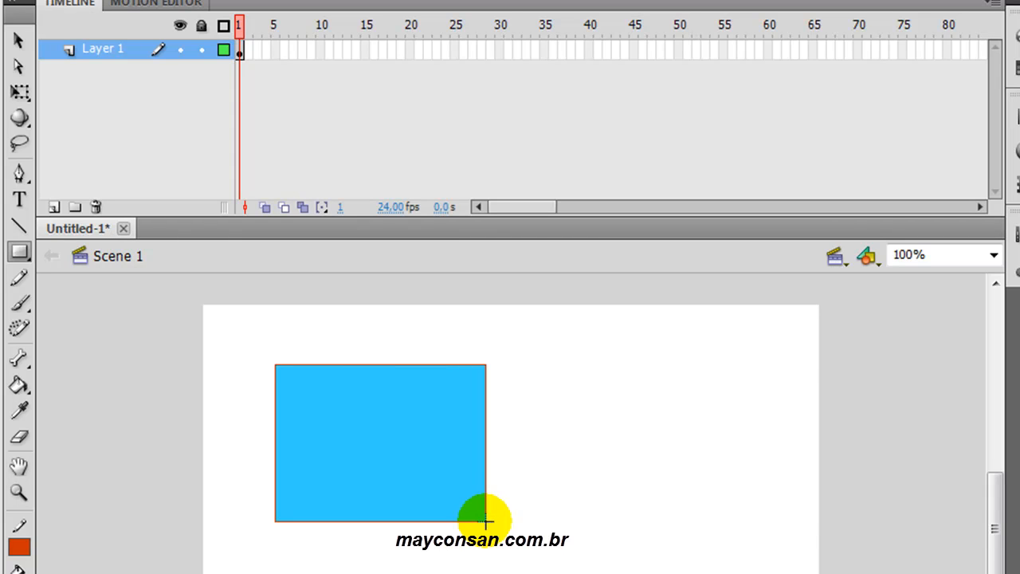
scroll(485, 522, left, 13)
key(v)
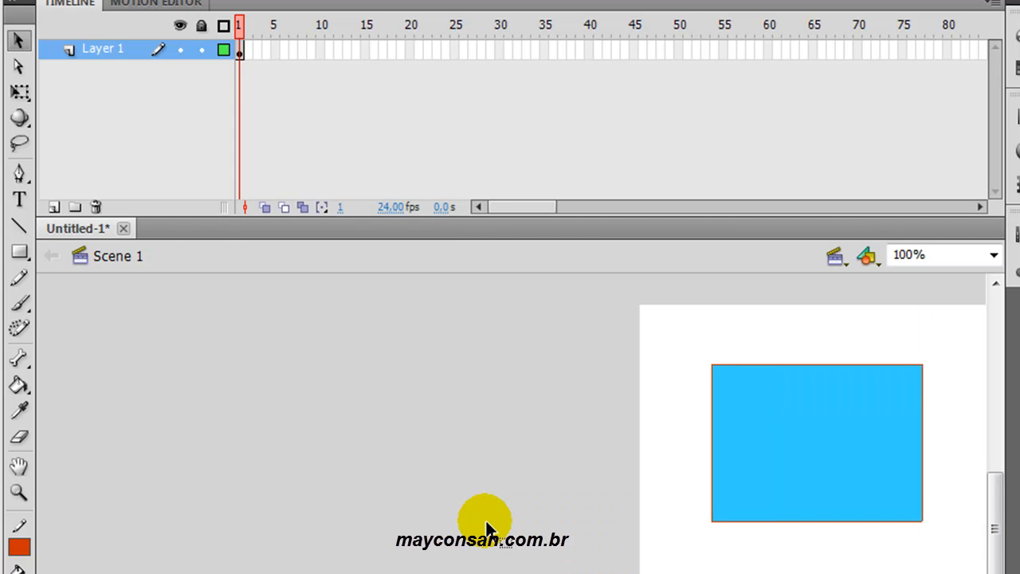
scroll(487, 526, right, 13)
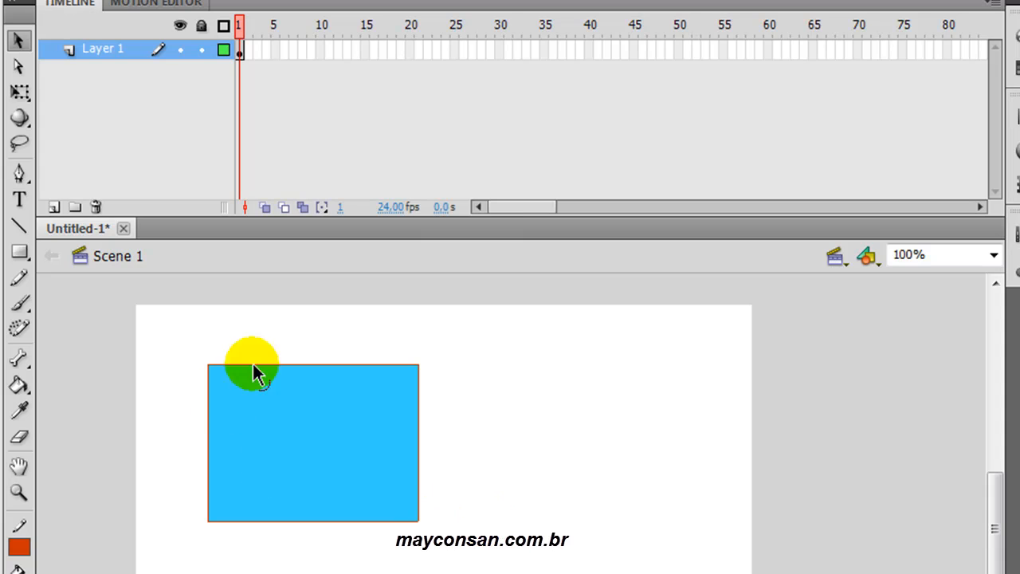
double_click(354, 447)
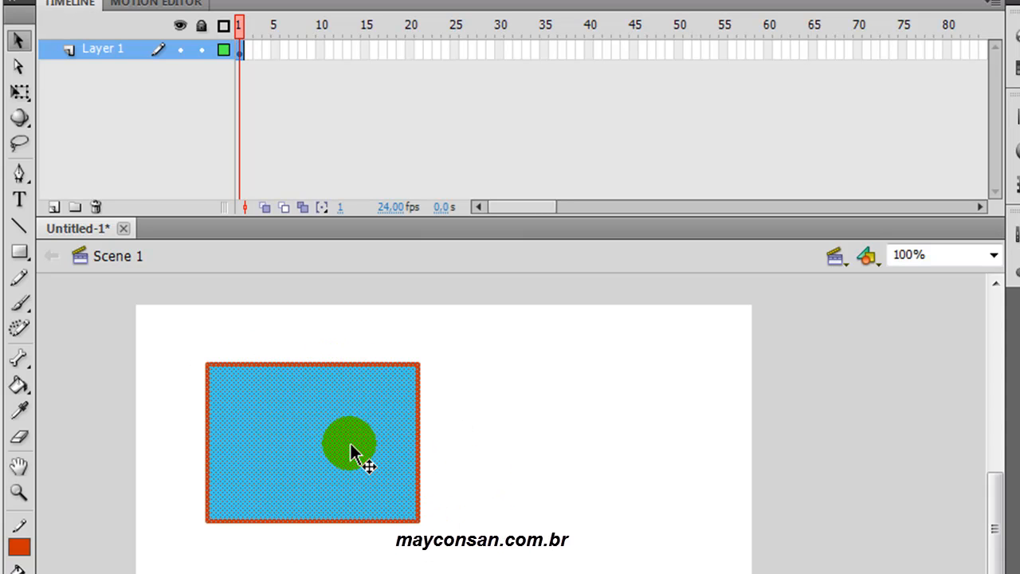
click(243, 52)
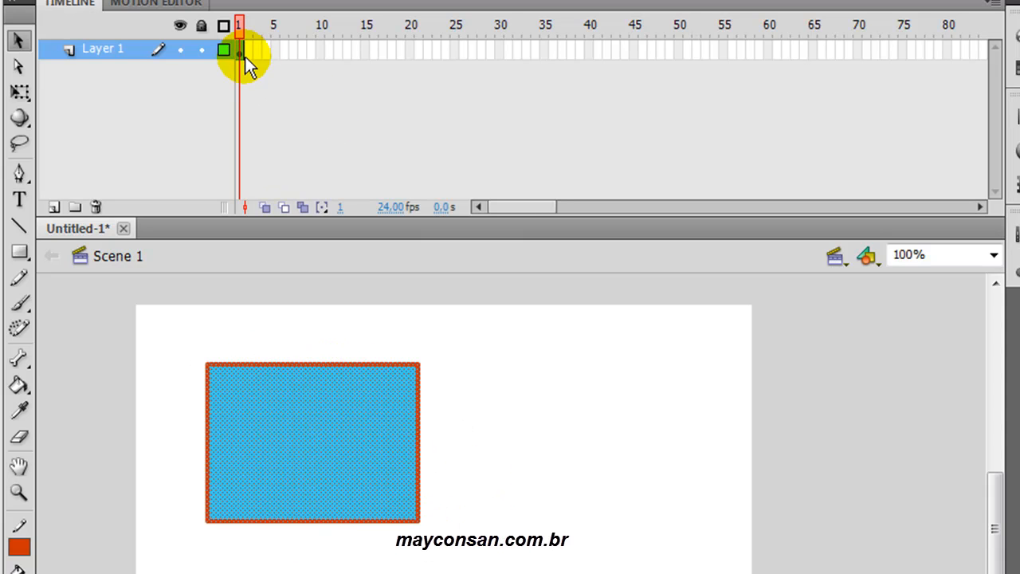
click(465, 421)
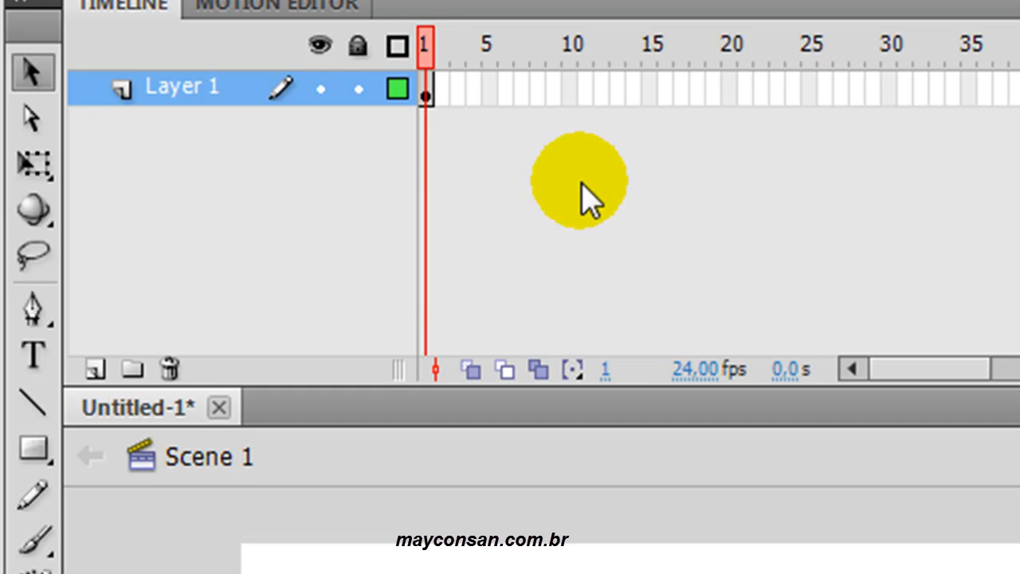
- Insert a keyframe at frame 20 of Layer 1 and check it against frame 1
click(732, 89)
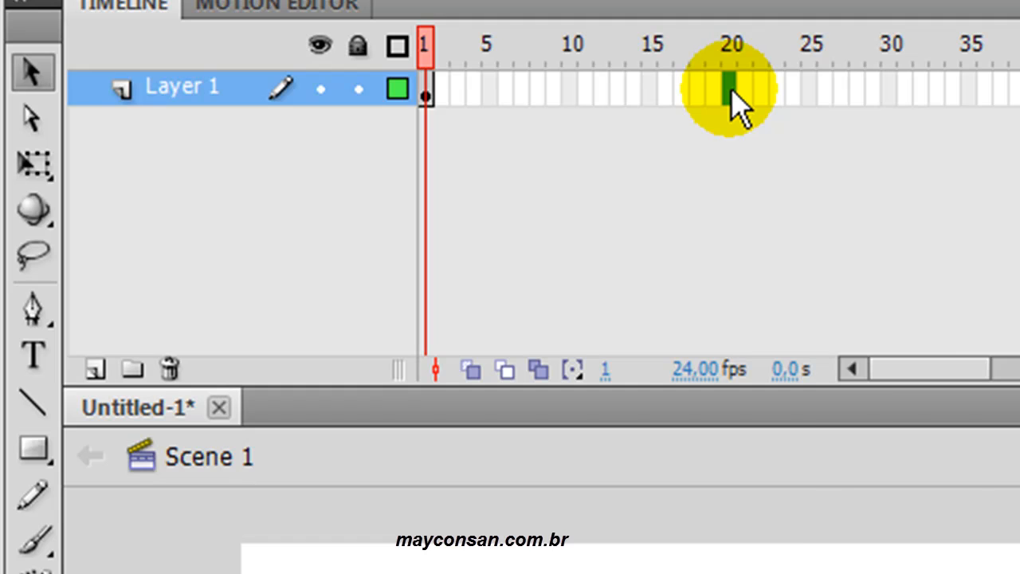
right_click(731, 89)
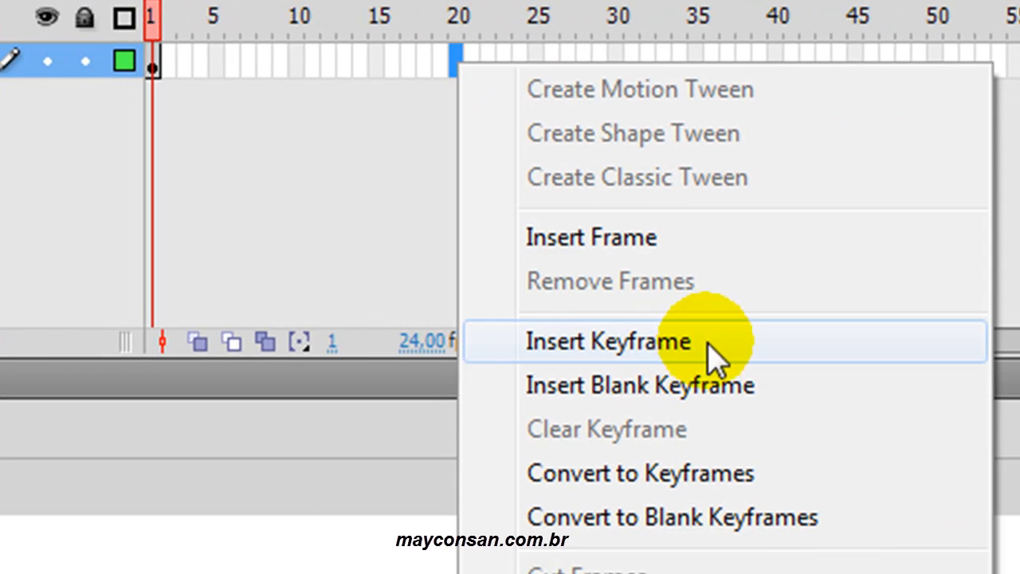
click(683, 345)
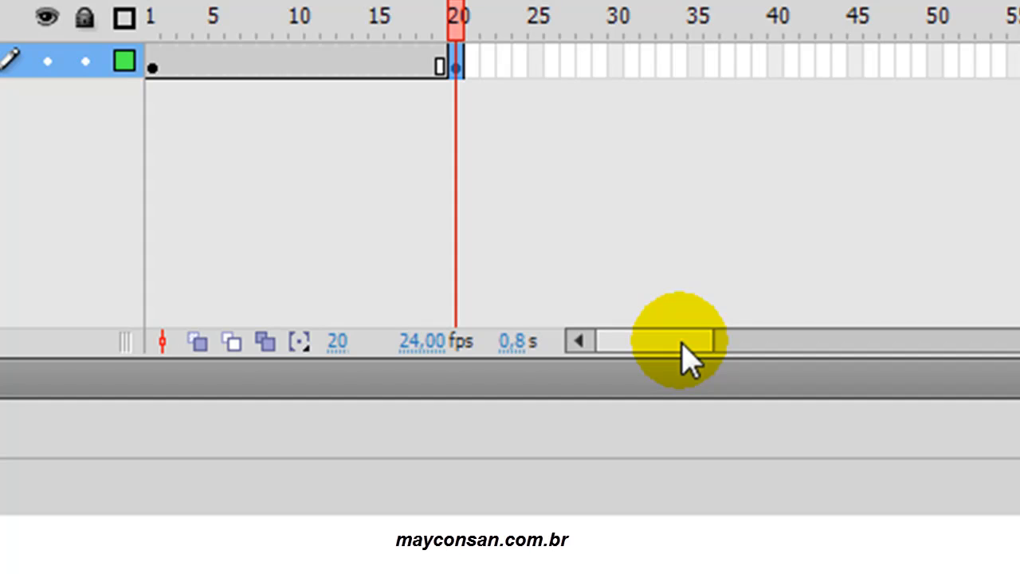
click(152, 68)
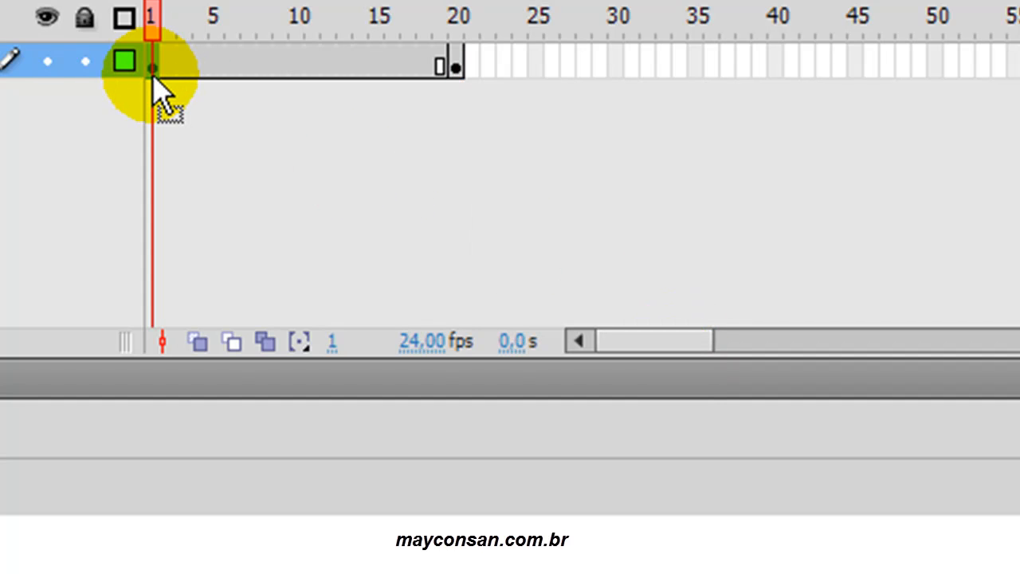
click(459, 76)
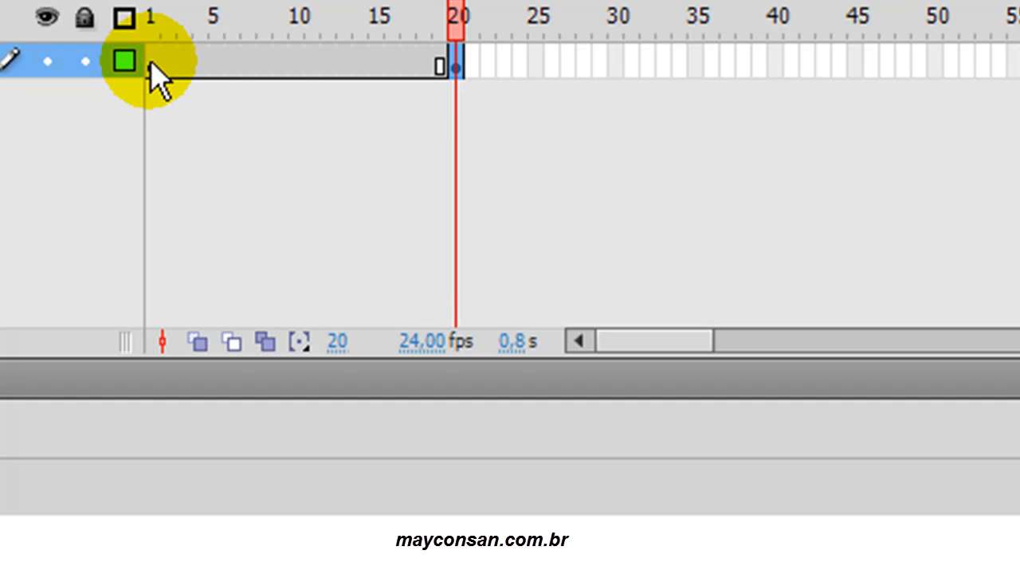
click(152, 69)
click(458, 70)
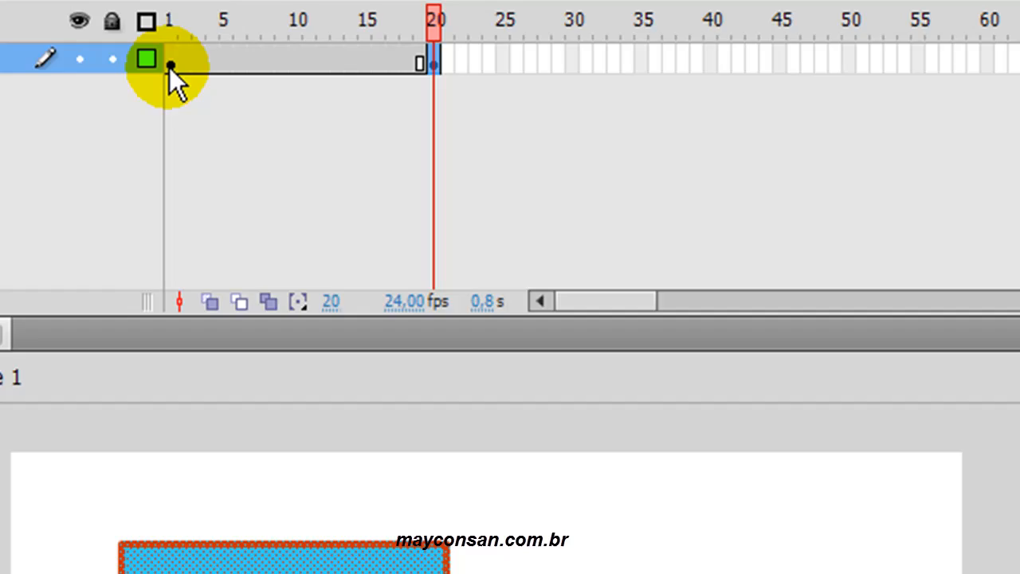
- Change the rectangle's fill colour in frame 1 to dark blue #003366
click(152, 68)
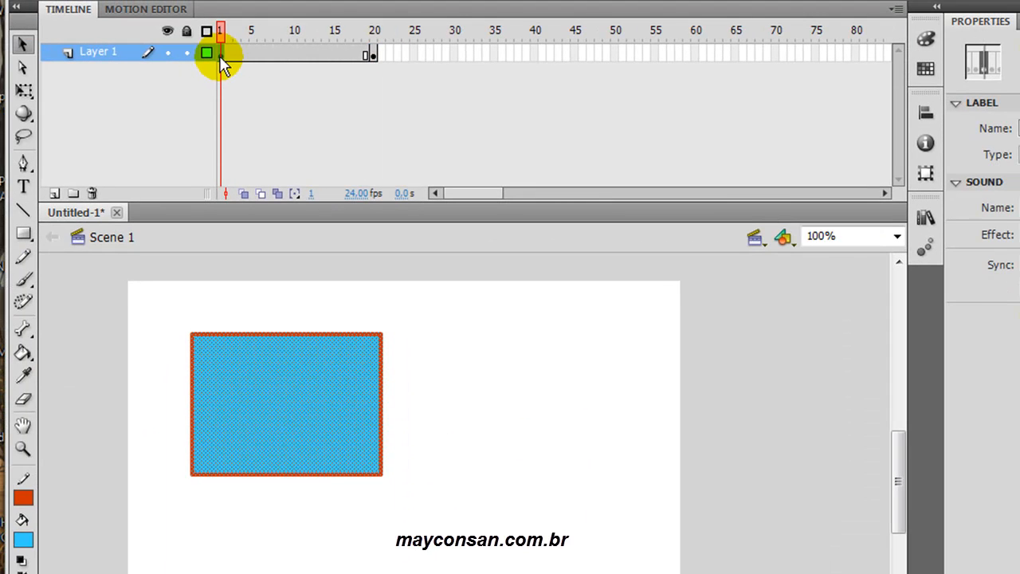
click(24, 540)
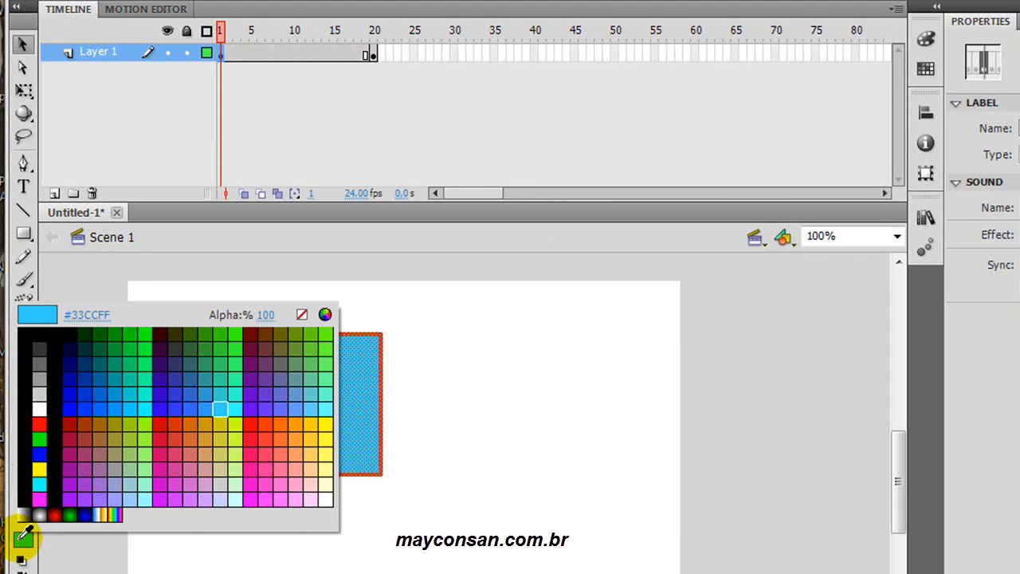
click(90, 364)
click(502, 412)
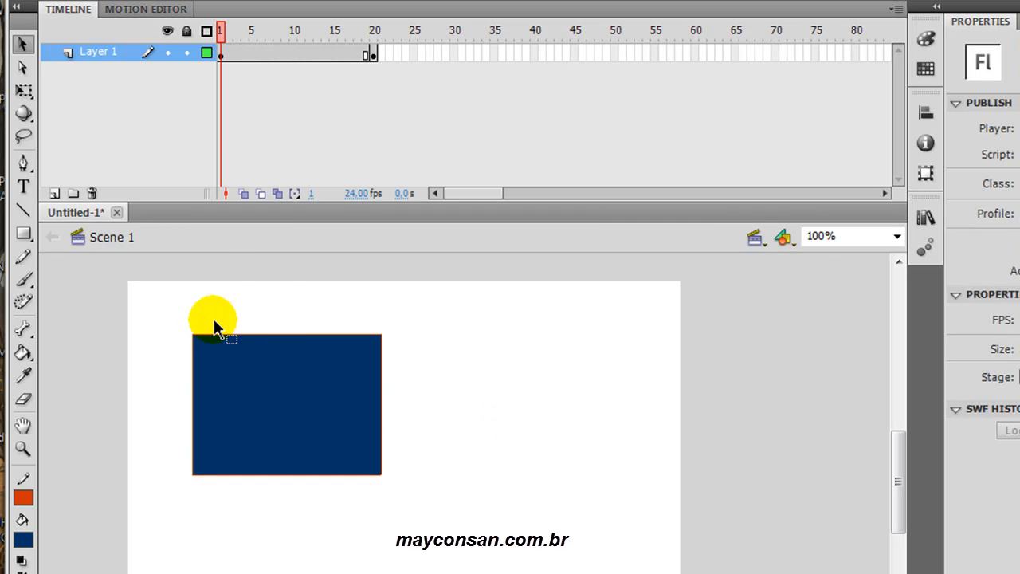
- Compare the rectangle's fill colour in the keyframes at frames 1 and 20
click(216, 56)
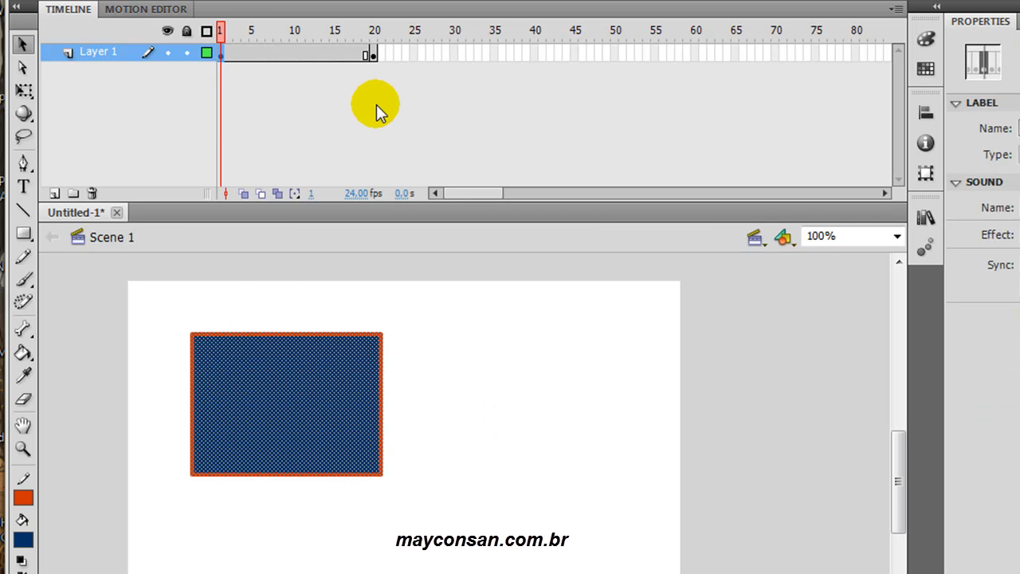
click(374, 56)
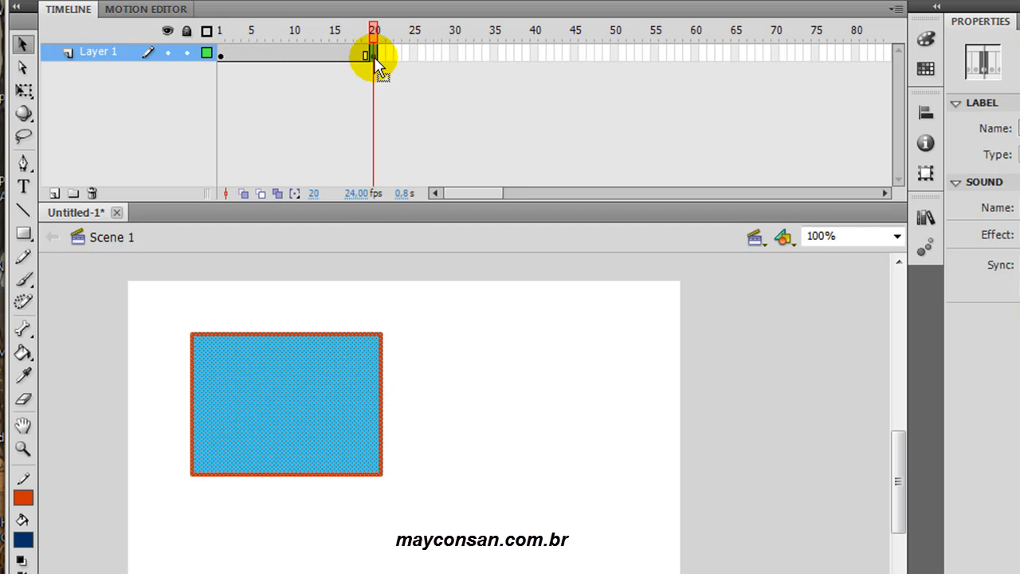
click(469, 403)
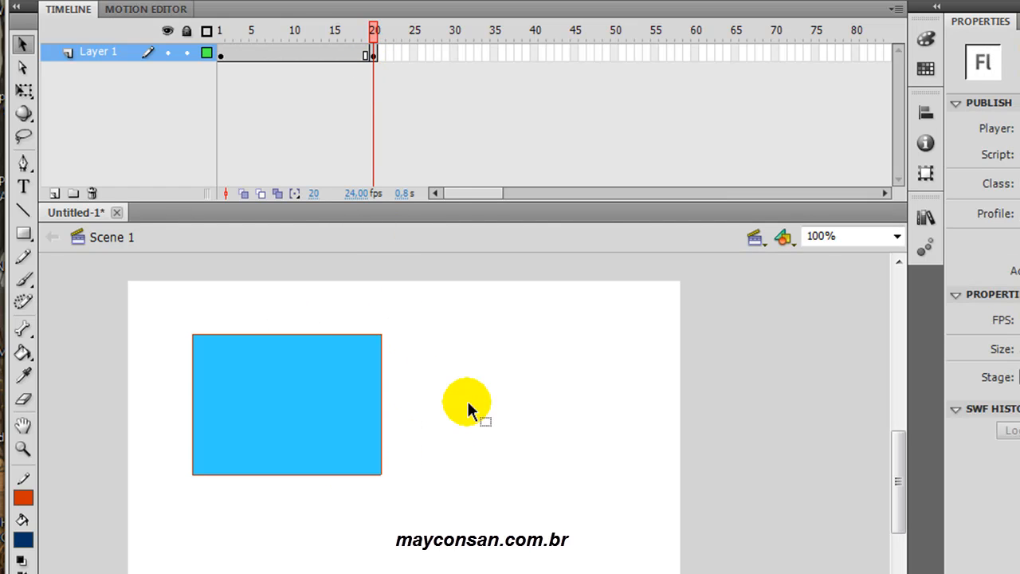
click(220, 55)
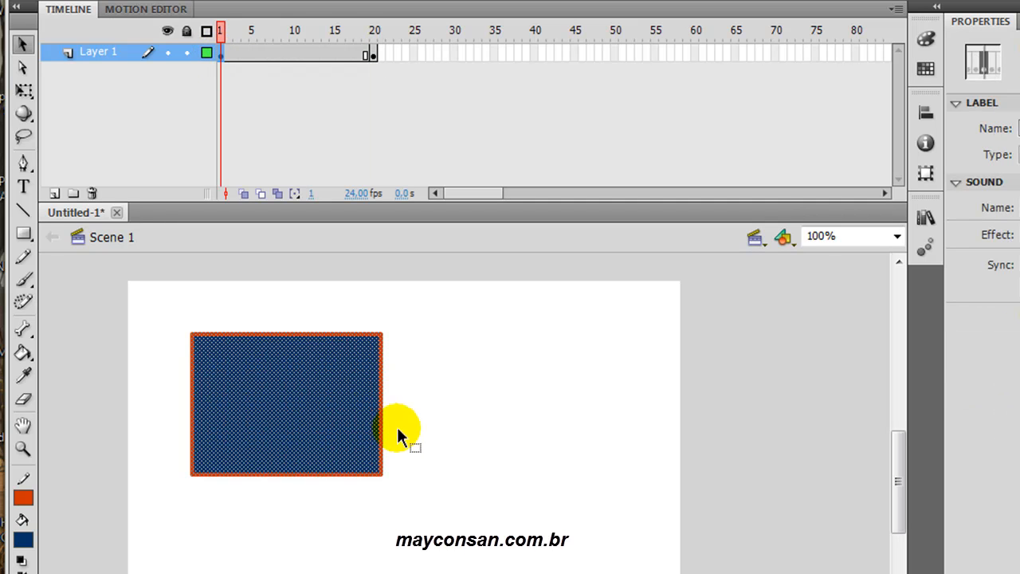
click(427, 446)
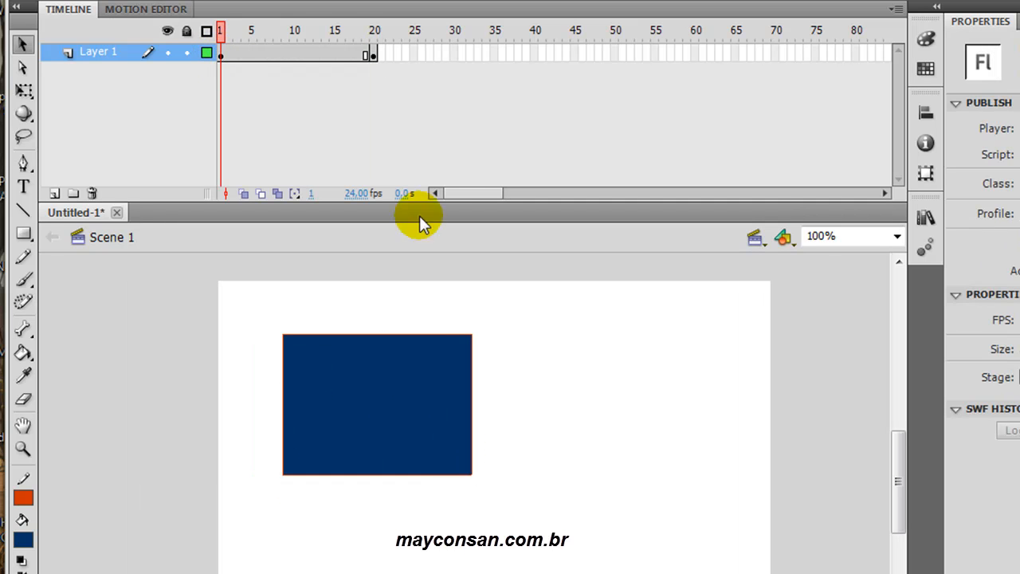
scroll(402, 266, right, 3)
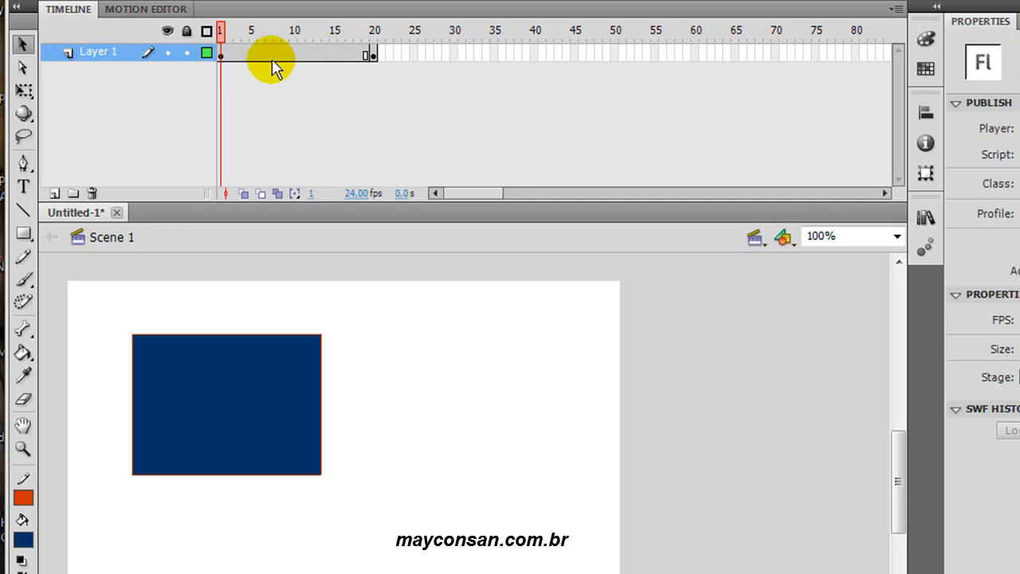
- Examine the rectangle's appearance in the intermediate frames between the two keyframes, from frame 2 up to frame 19
click(229, 53)
key(Right)
key(Right)
key(Right)
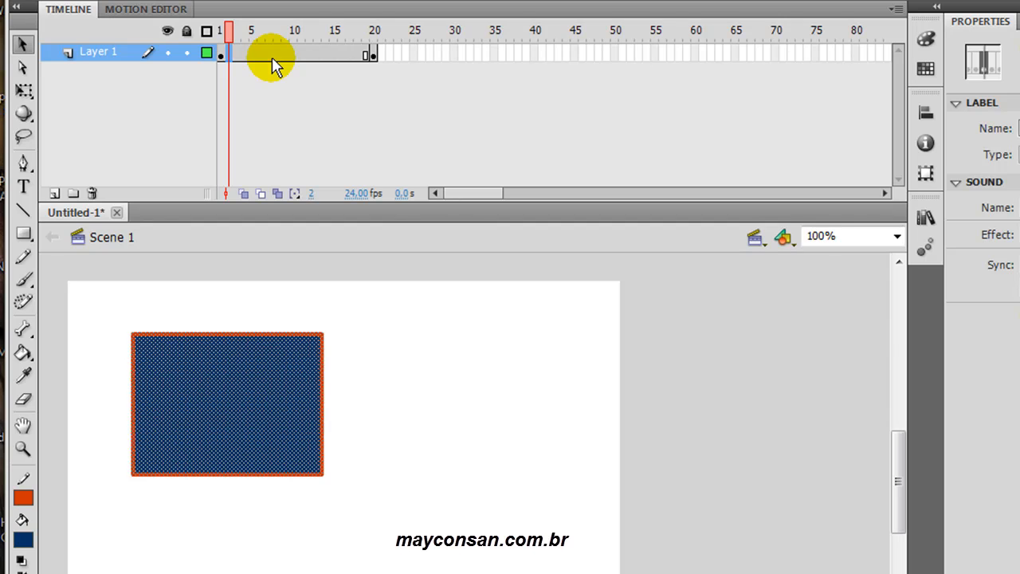
drag(239, 54, 357, 63)
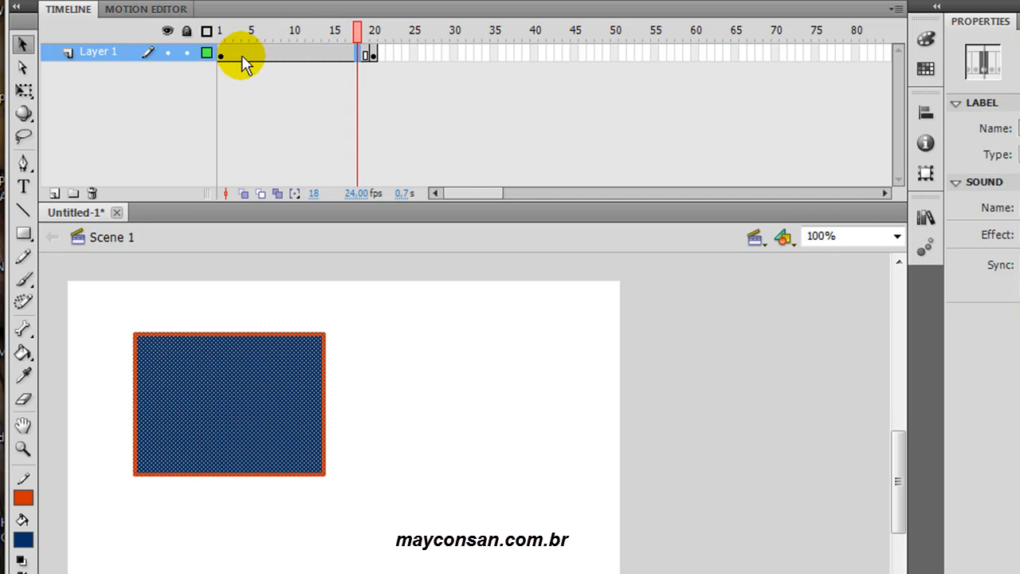
click(238, 59)
click(254, 61)
drag(285, 64, 356, 64)
click(358, 57)
click(367, 58)
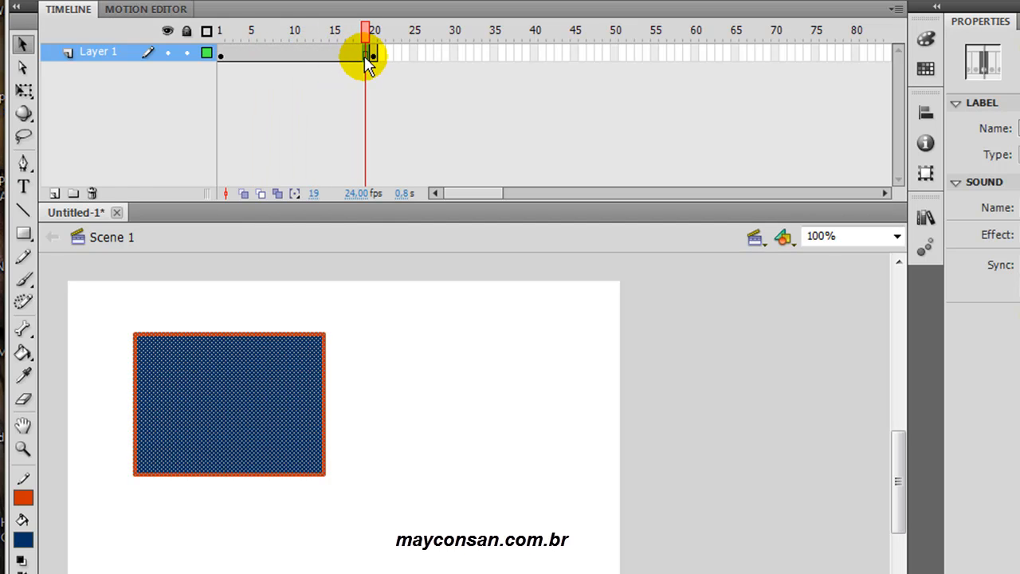
click(222, 56)
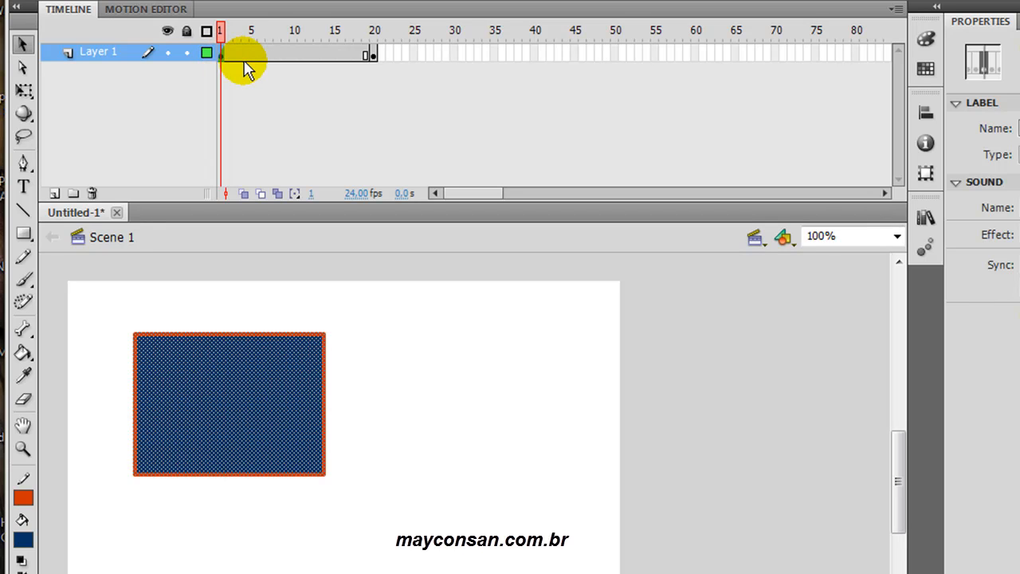
click(233, 58)
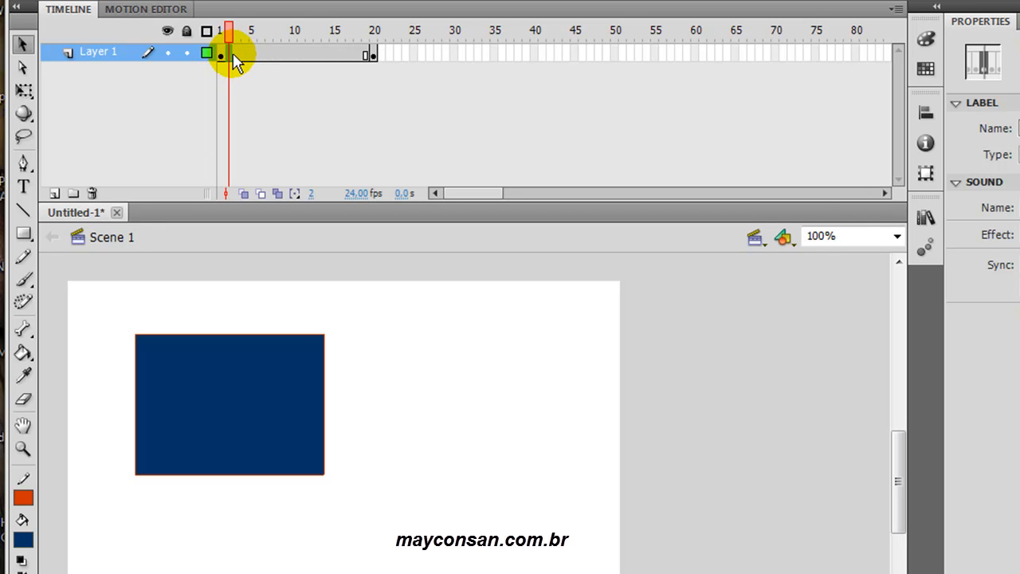
click(293, 55)
drag(298, 60, 296, 67)
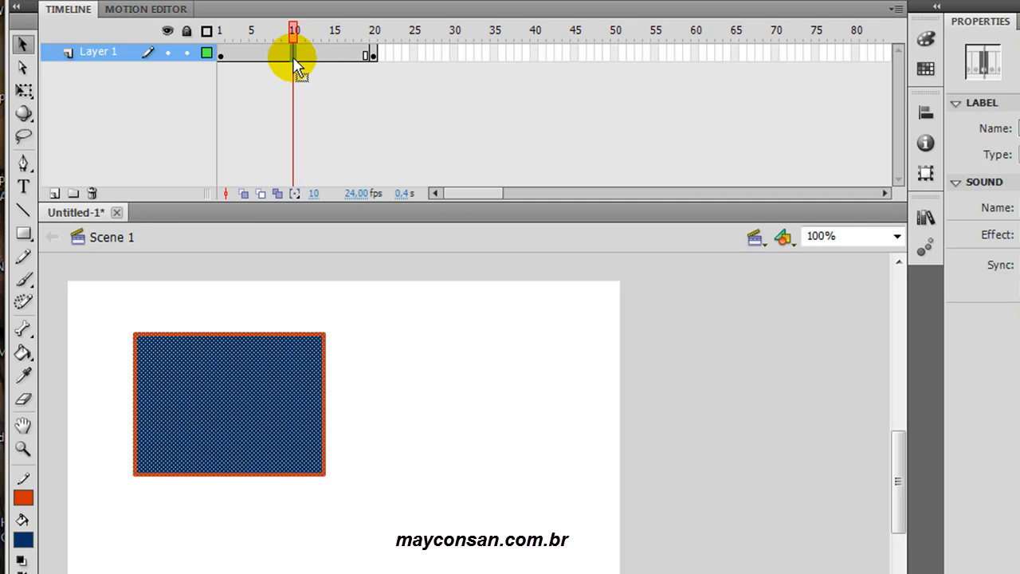
click(332, 56)
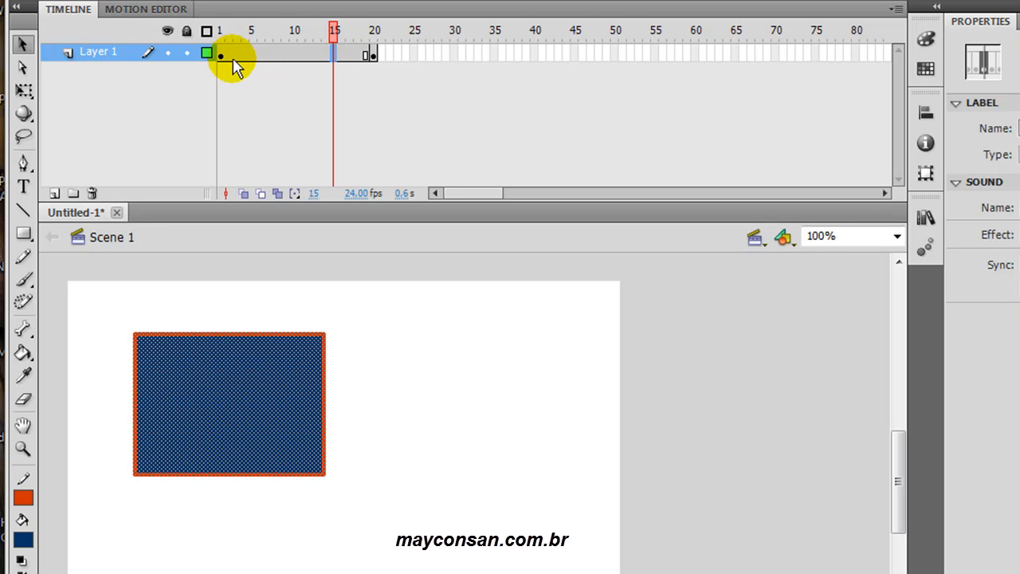
- Review the span of frames following keyframe 1 and compare the rectangle in frame 1 with the one in frame 20
click(366, 56)
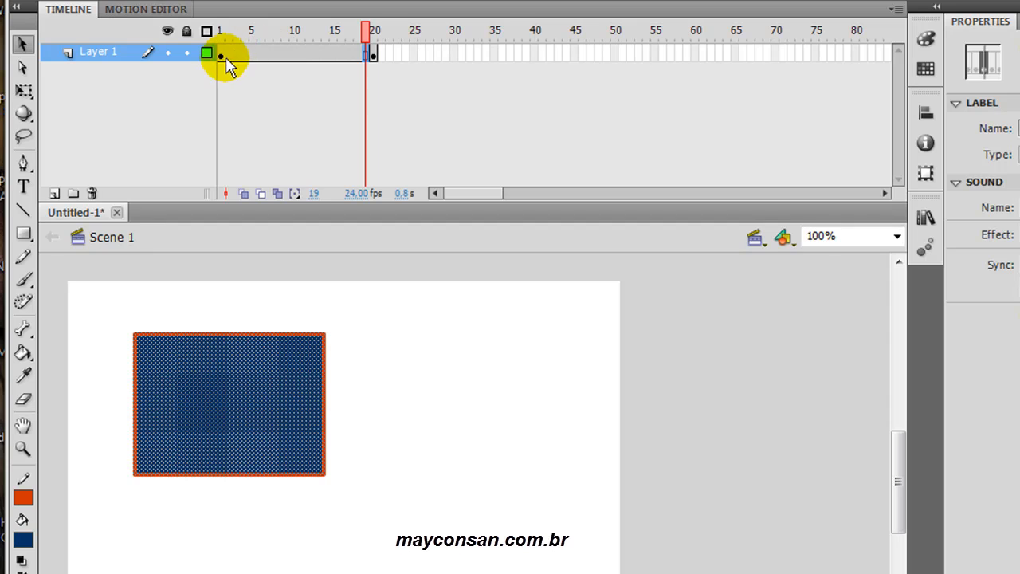
click(293, 52)
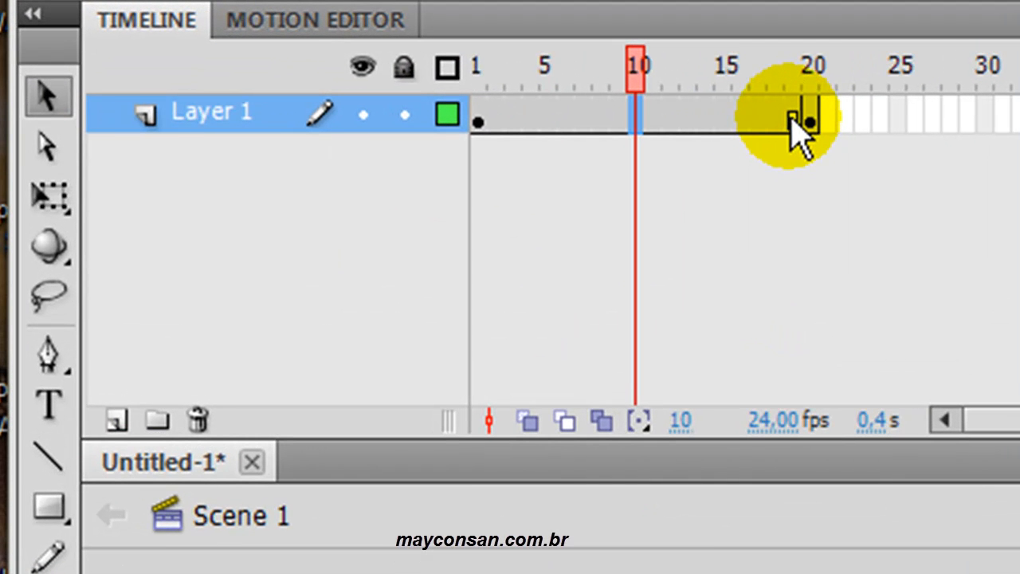
click(792, 119)
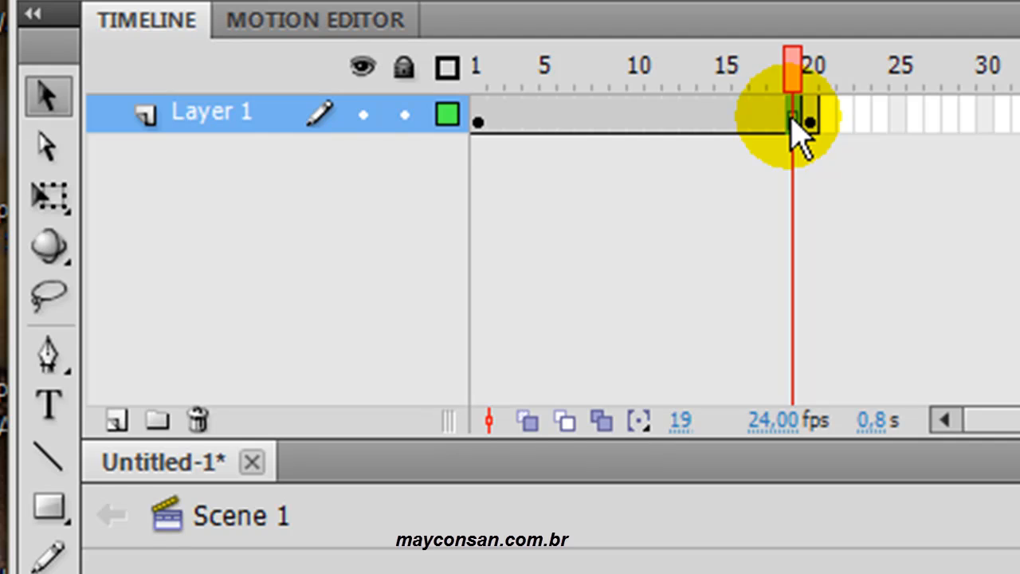
drag(792, 65, 482, 67)
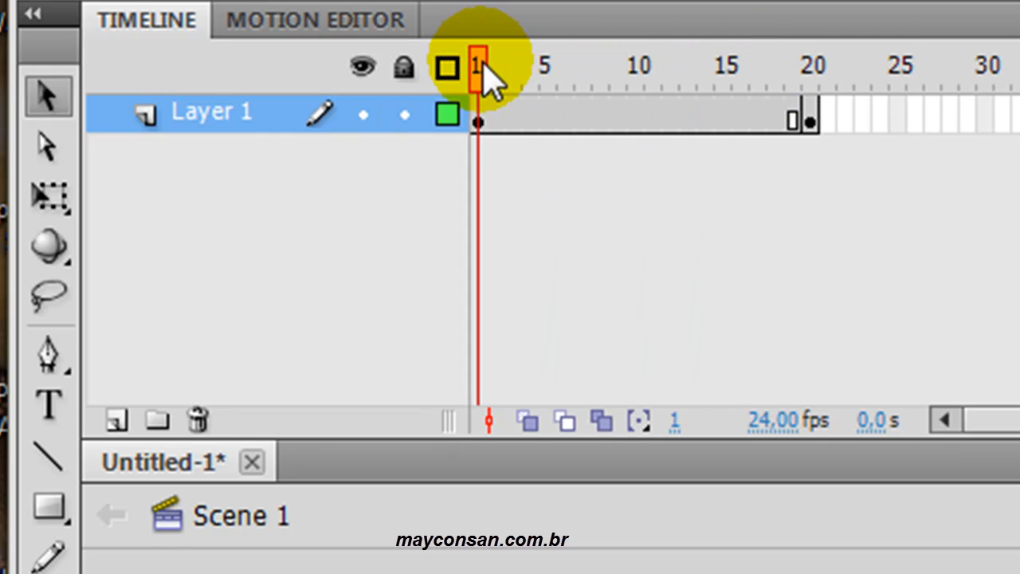
click(486, 126)
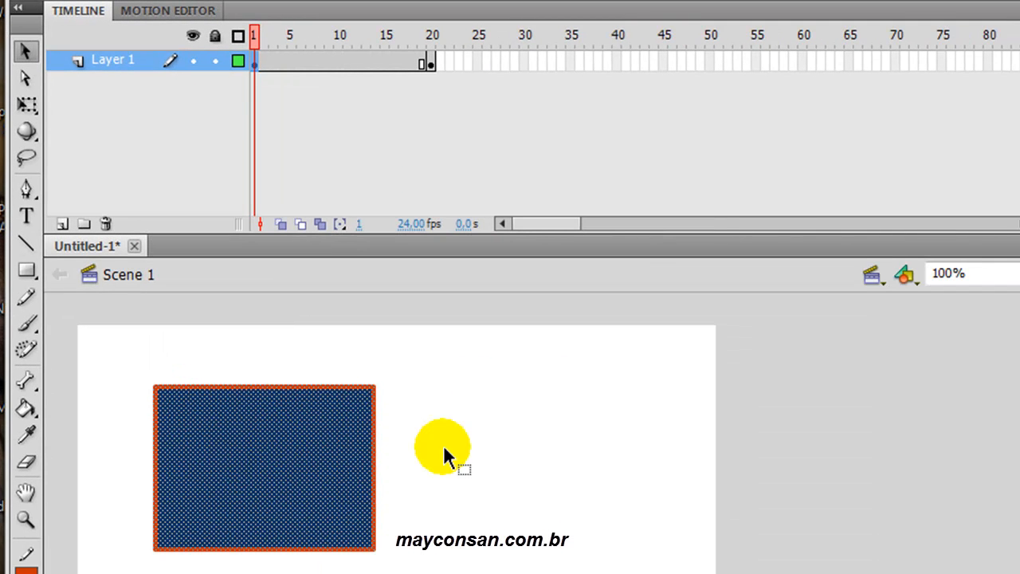
click(445, 456)
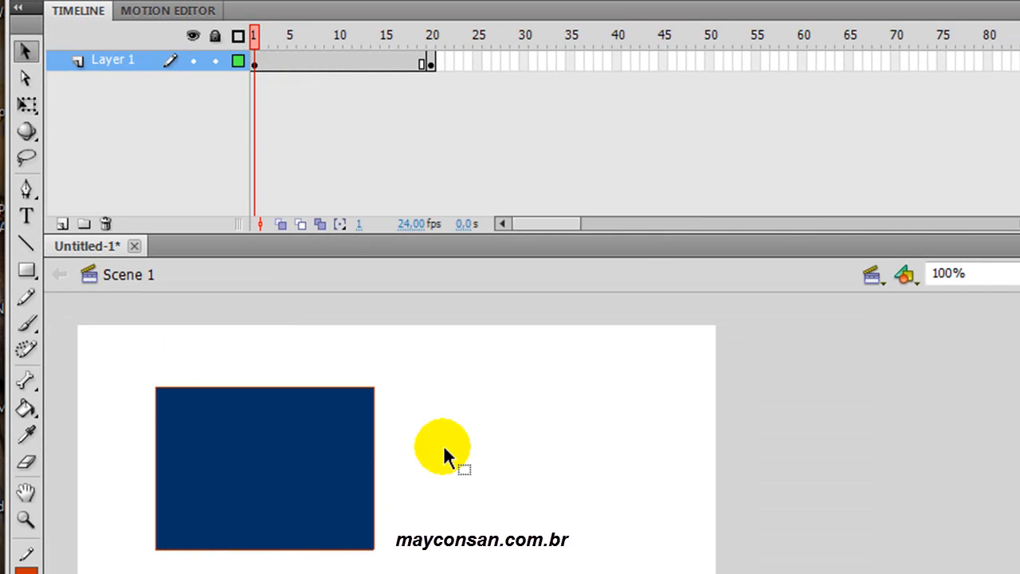
click(431, 65)
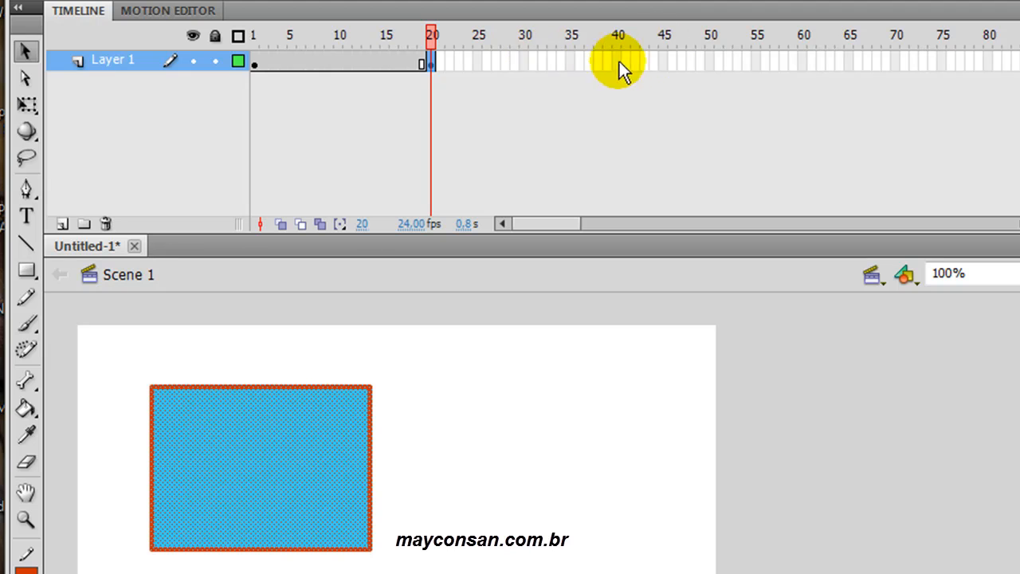
- Select the empty frame 30 of Layer 1 and play the timeline animation to watch the rectangle's colour switch
click(521, 61)
click(469, 70)
click(444, 72)
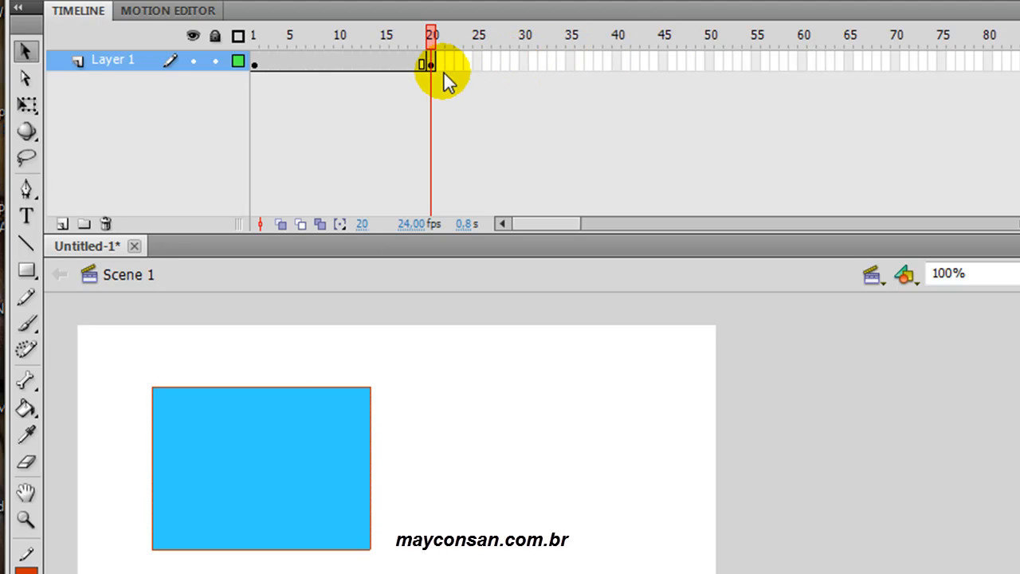
click(469, 61)
click(523, 61)
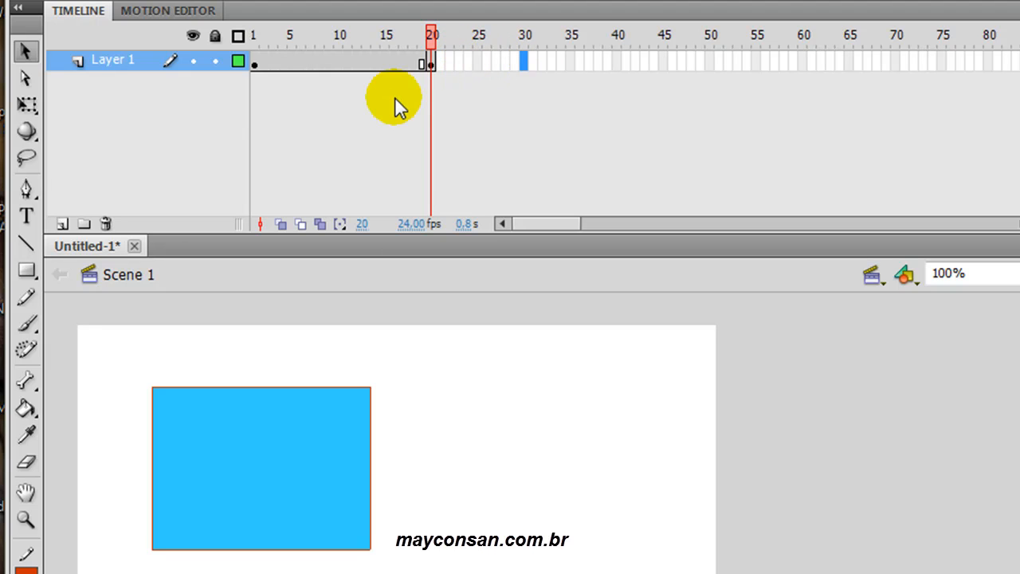
key(Return)
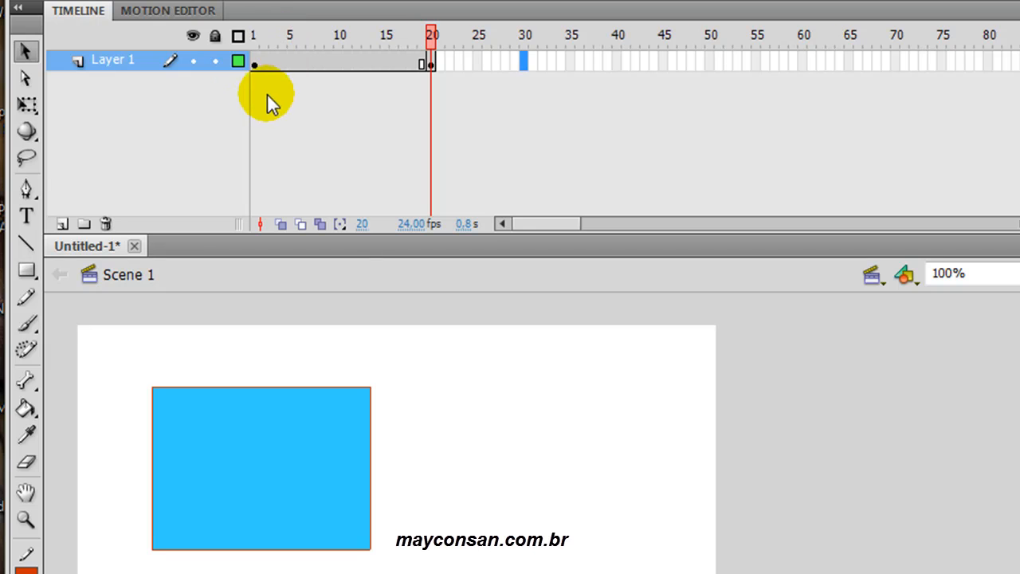
key(Return)
key(Return)
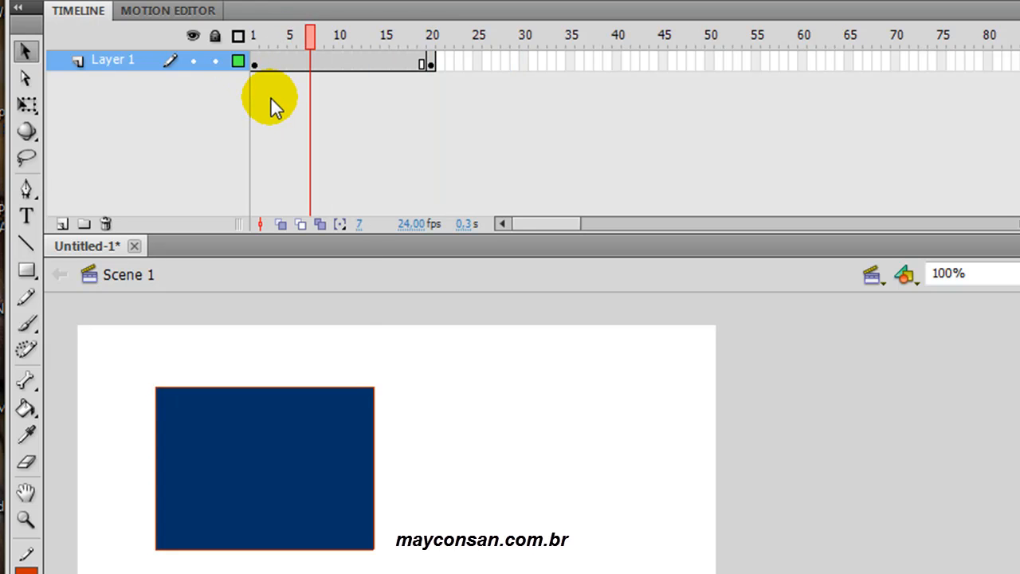
key(Return)
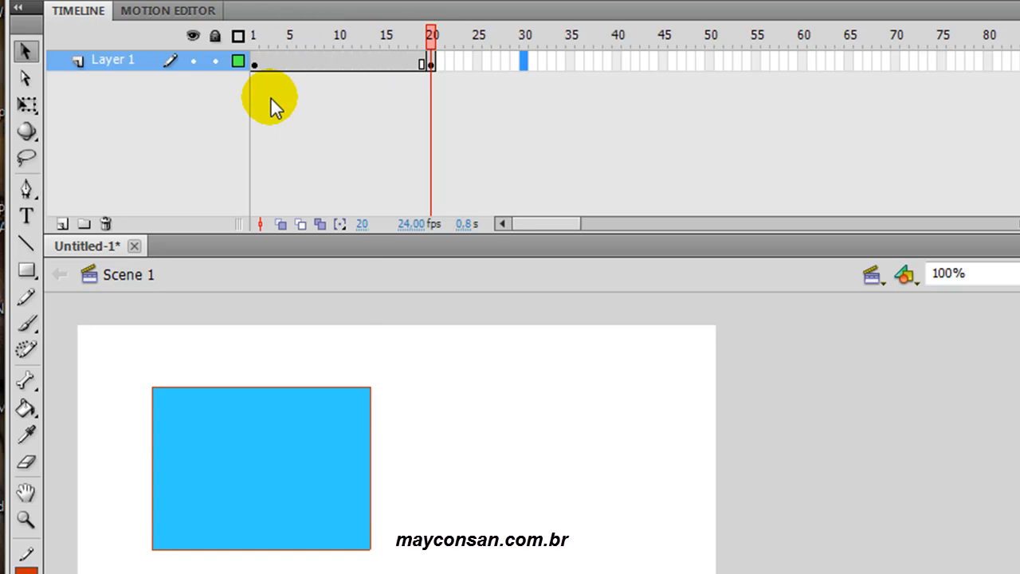
- Insert a keyframe at frame 30 of Layer 1
right_click(523, 66)
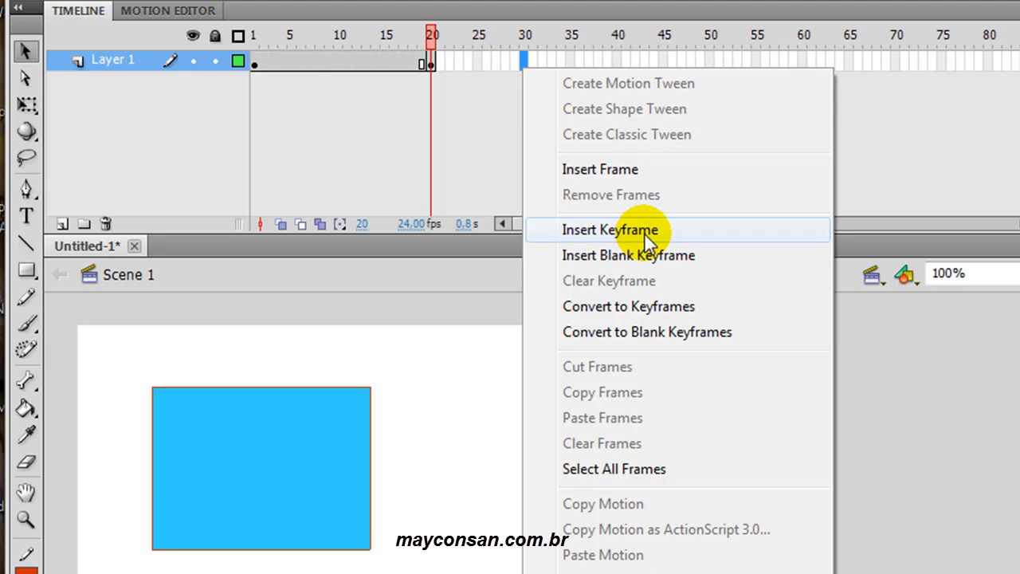
click(478, 131)
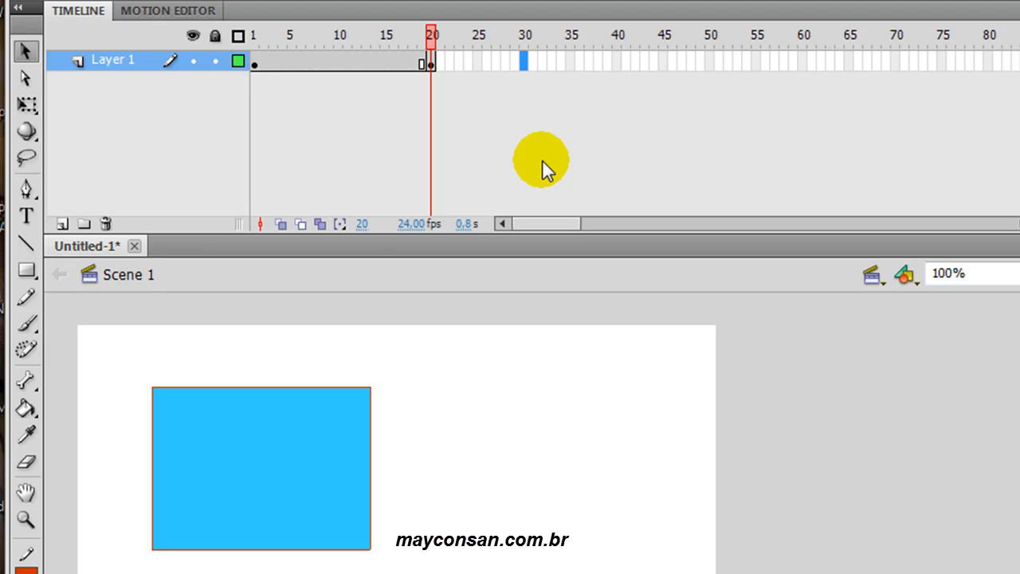
key(F6)
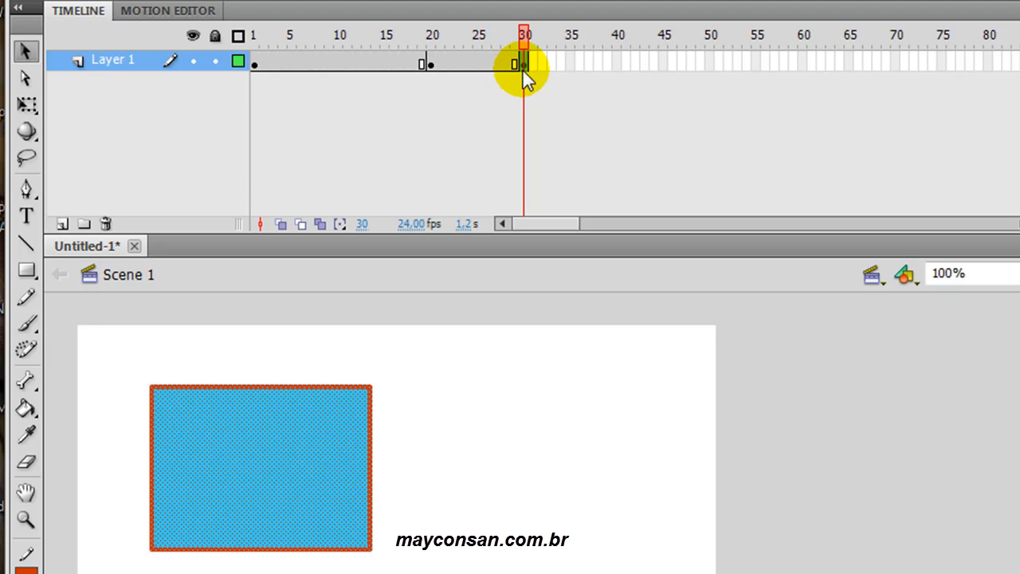
- Compare the rectangle in the keyframes at frames 20 and 30
click(431, 66)
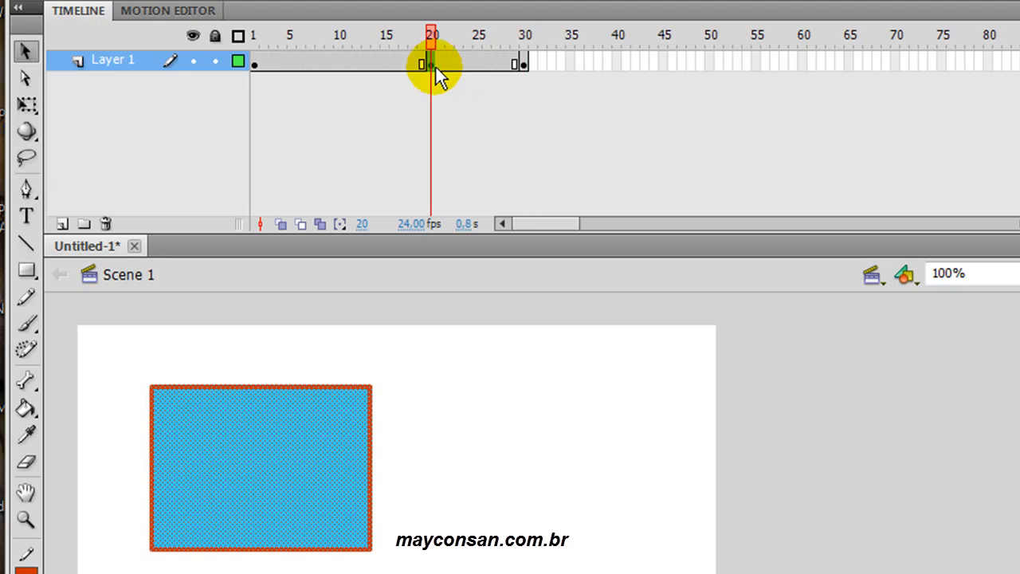
click(524, 65)
click(431, 66)
click(524, 65)
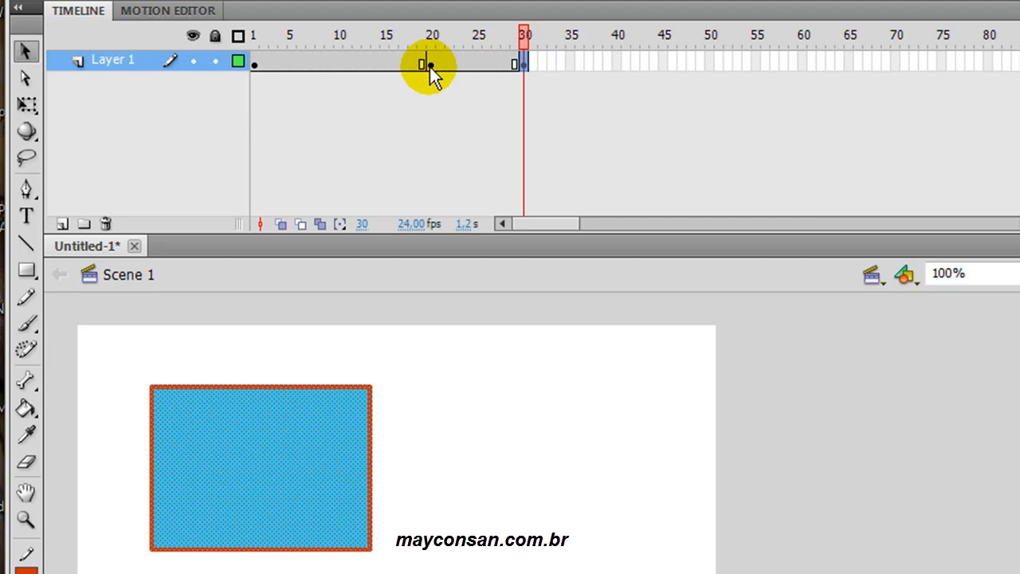
click(431, 66)
click(523, 66)
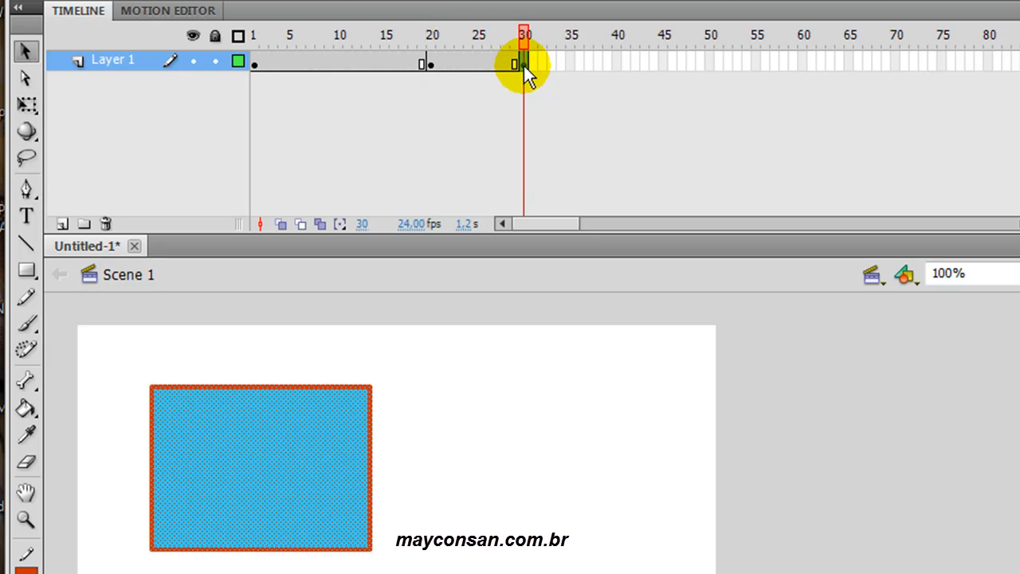
- Examine the rectangle in the intermediate frames between keyframes 20 and 30, including frames 23, 25, 26 and 29
click(479, 64)
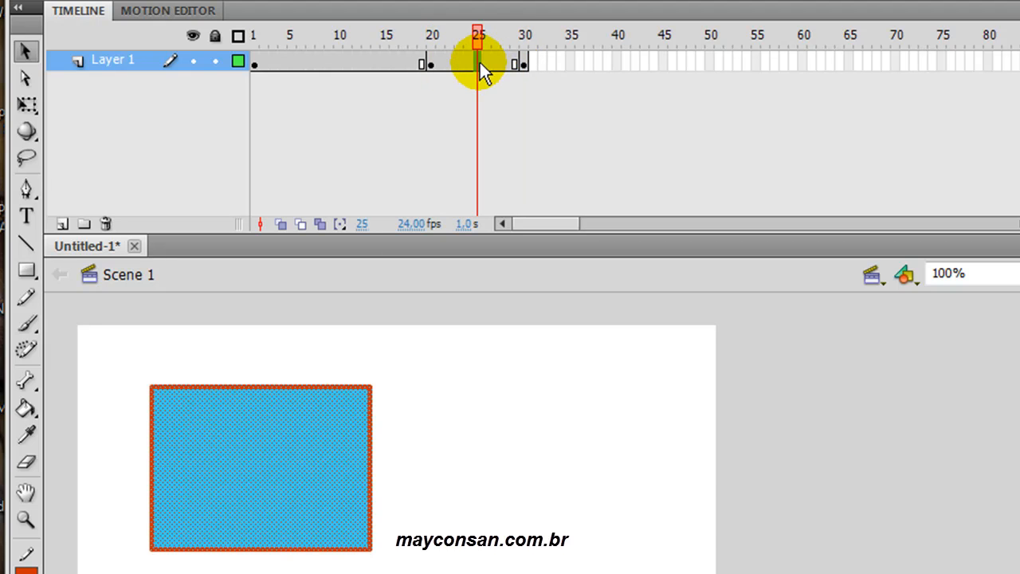
mouse_move(475, 36)
mouse_down()
mouse_move(441, 36)
mouse_move(505, 36)
mouse_move(441, 33)
mouse_move(496, 32)
mouse_move(460, 37)
mouse_up()
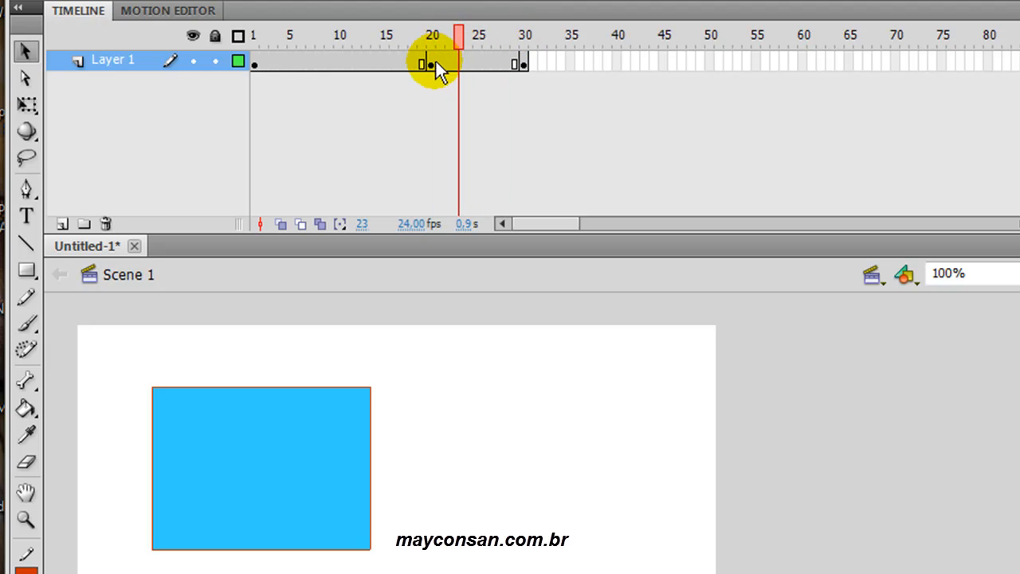
click(432, 65)
click(516, 65)
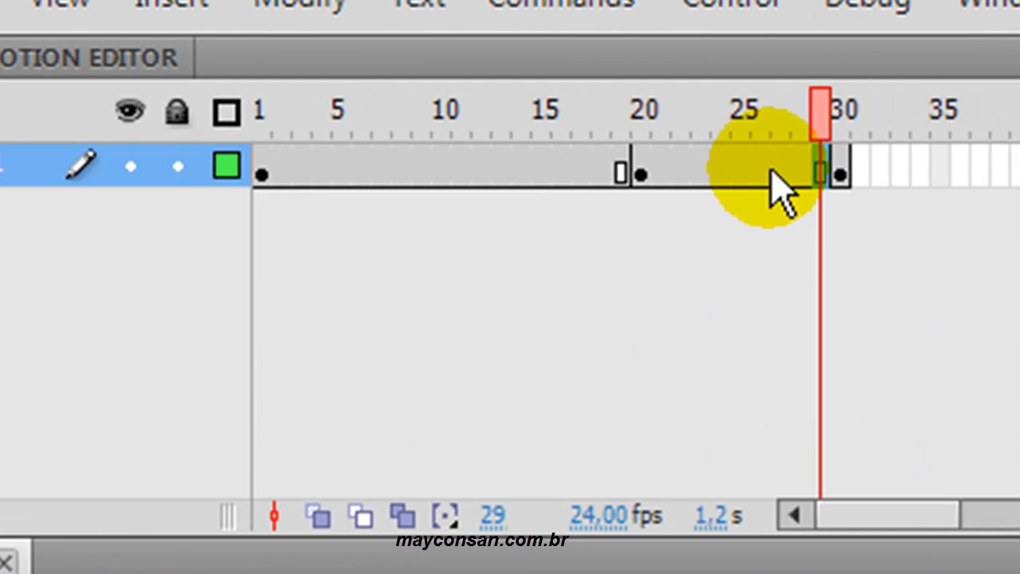
click(744, 162)
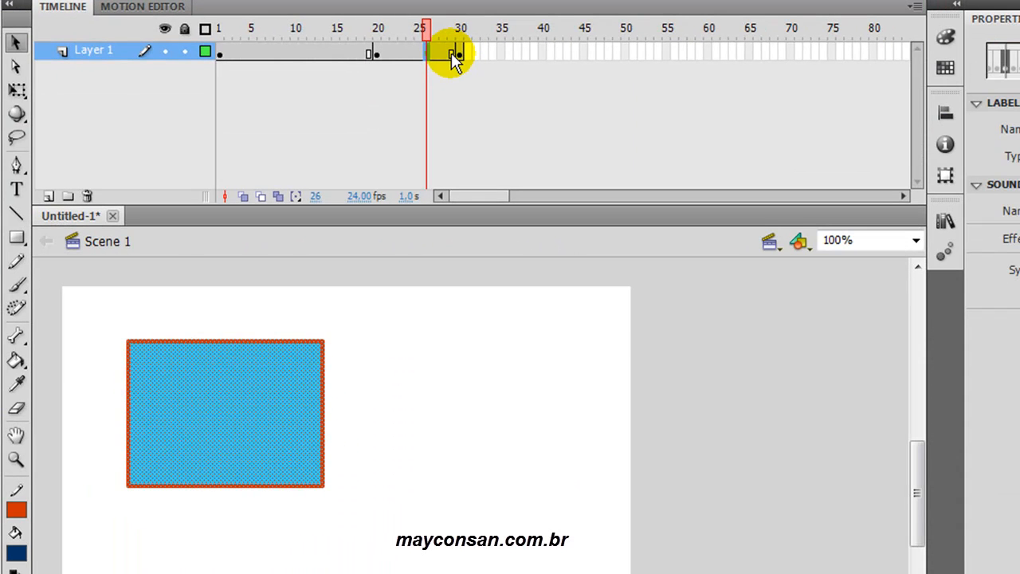
click(451, 53)
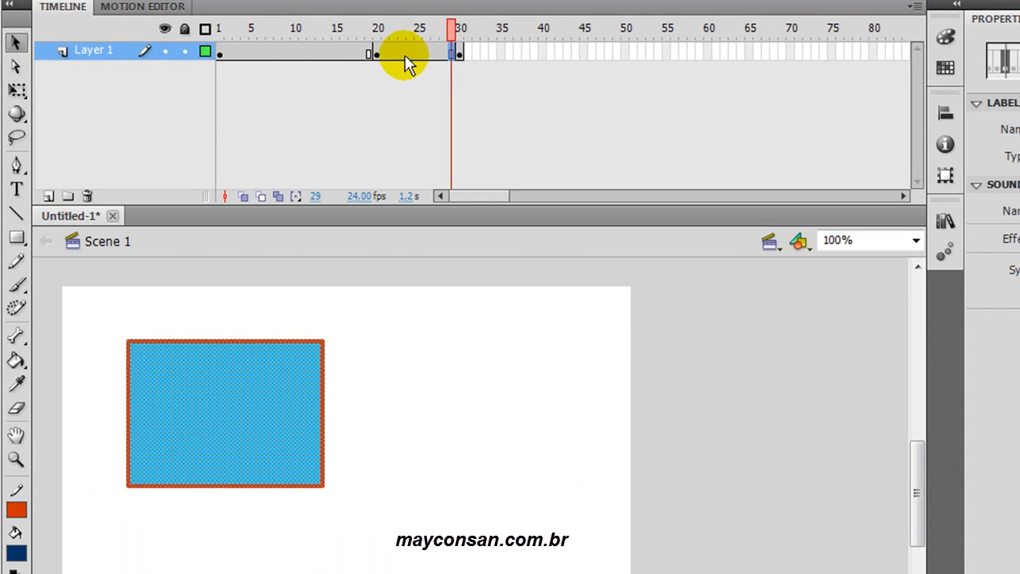
- Change the rectangle's fill colour in the keyframe at frame 30 to bright red
click(460, 56)
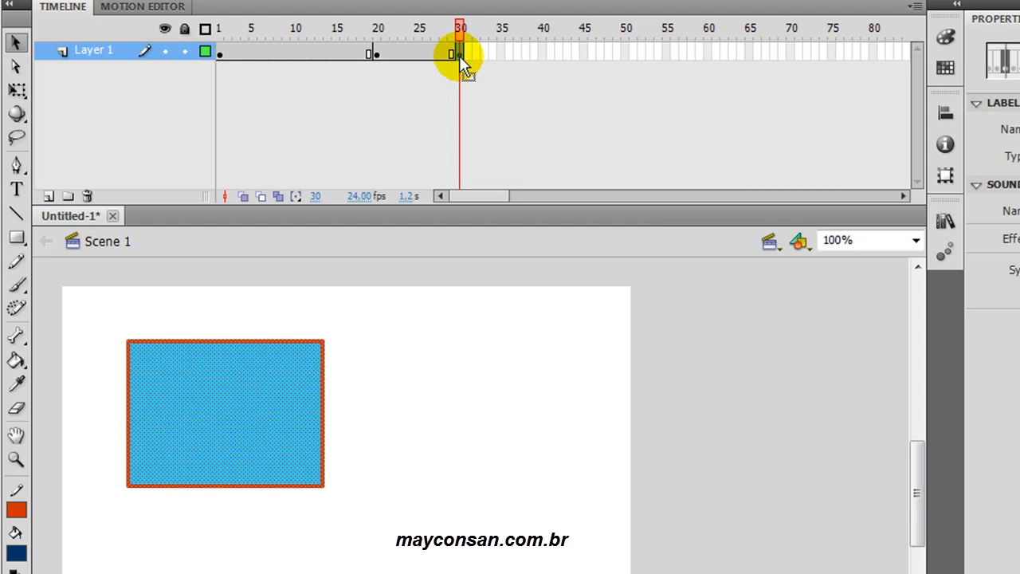
click(297, 435)
click(16, 552)
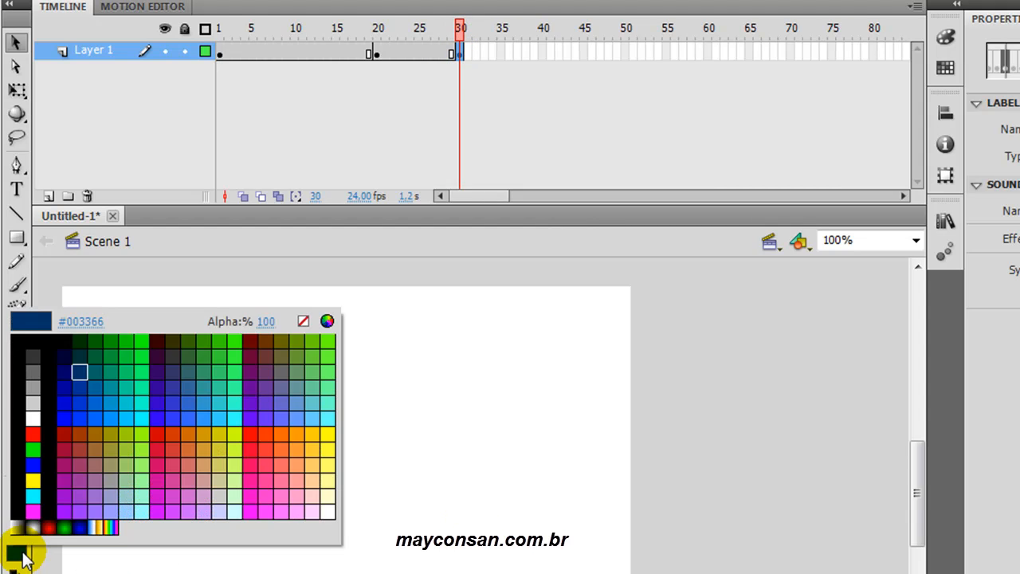
click(243, 450)
click(427, 437)
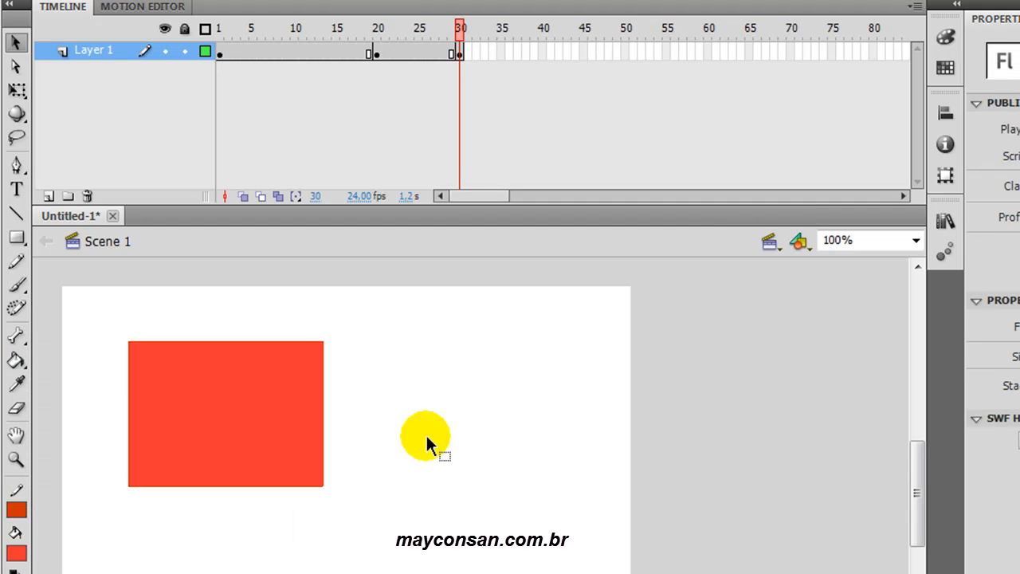
- Examine the rectangle's fill colour through the frames from keyframe 20 up to keyframe 30
click(377, 51)
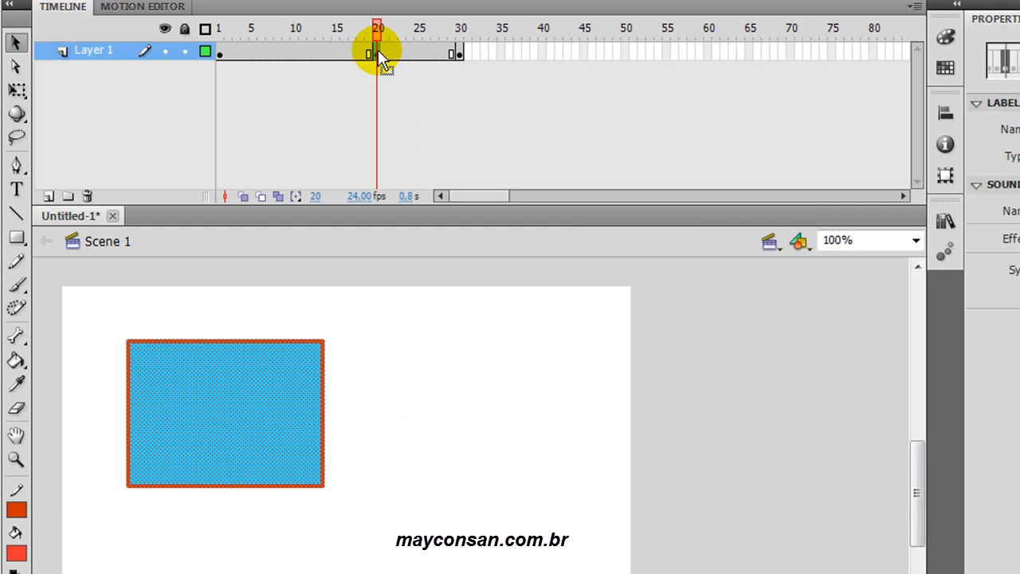
click(386, 53)
click(396, 55)
click(410, 57)
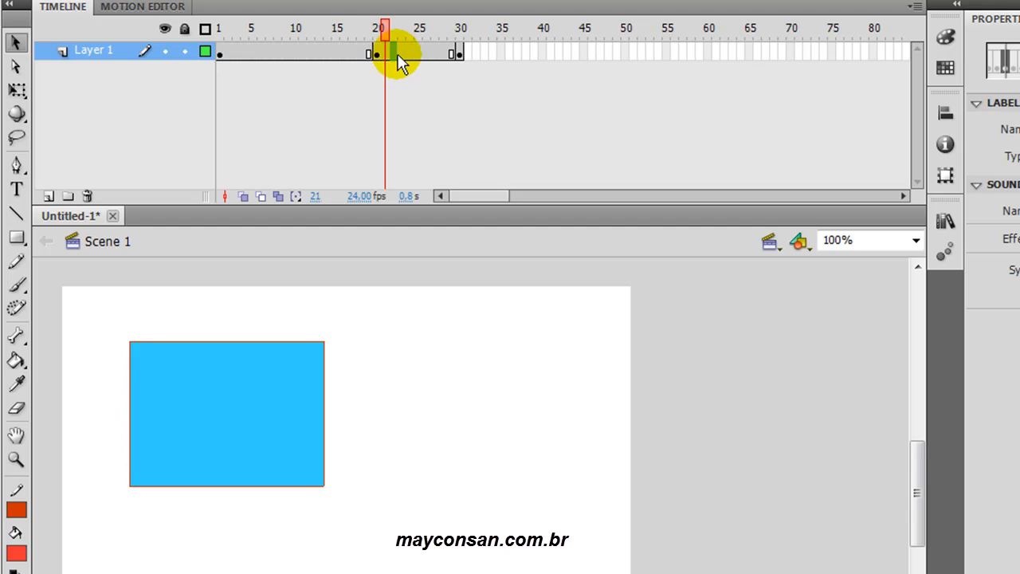
click(419, 56)
click(432, 58)
click(437, 57)
click(444, 57)
click(453, 55)
click(461, 56)
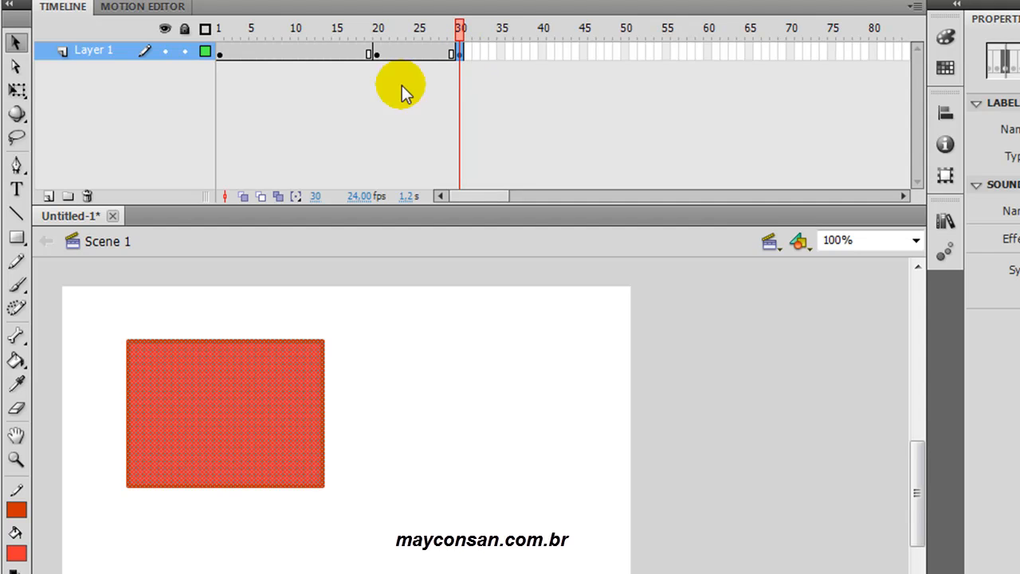
- Insert a blank keyframe at frame 45 of Layer 1 and check it against frame 40
click(582, 55)
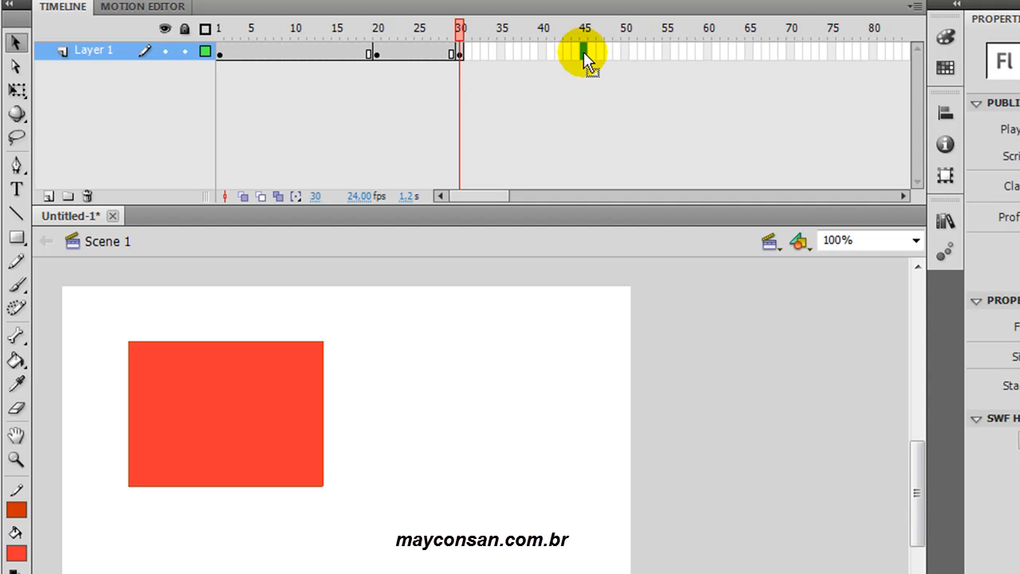
right_click(587, 64)
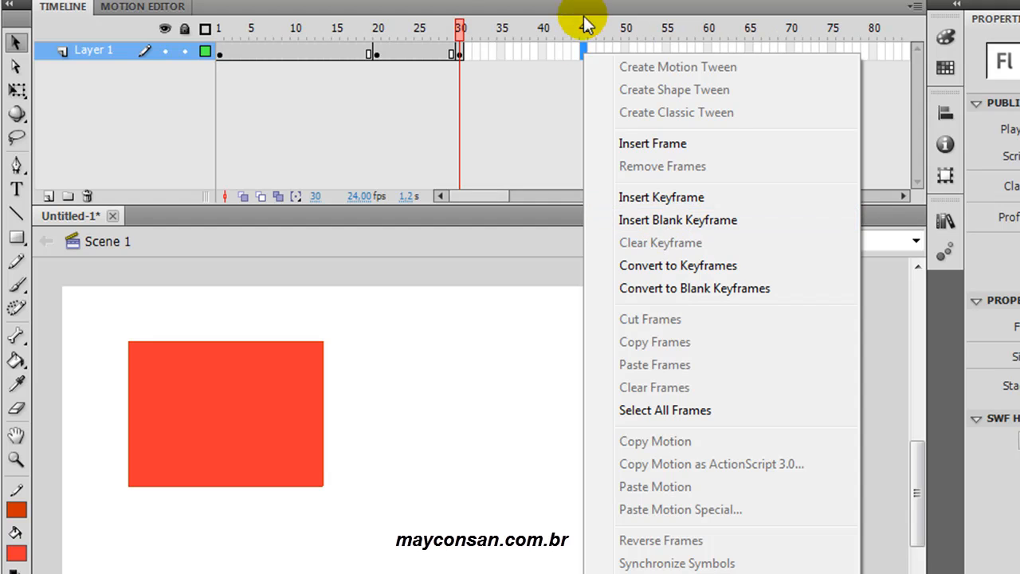
click(585, 53)
key(F7)
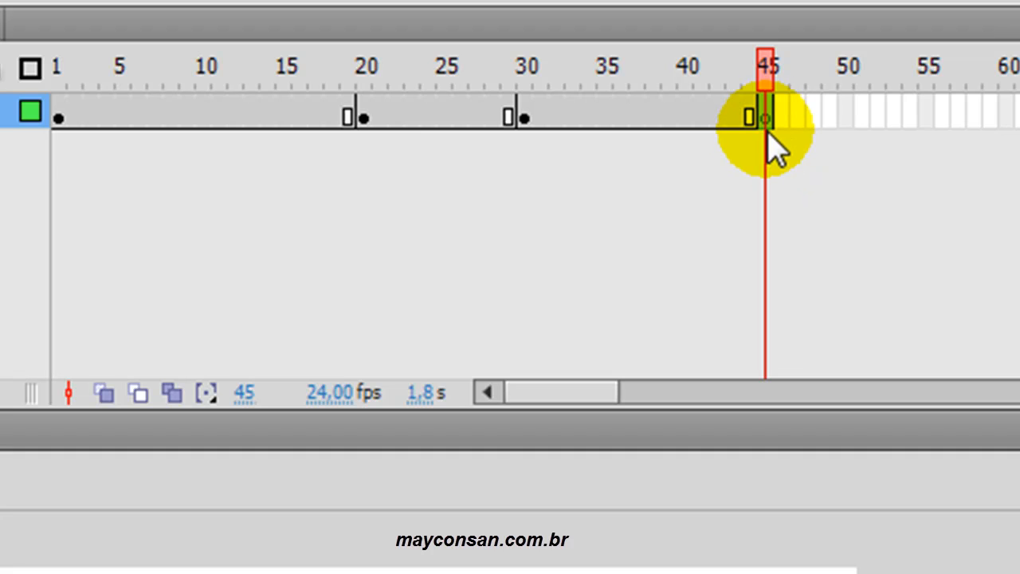
click(686, 116)
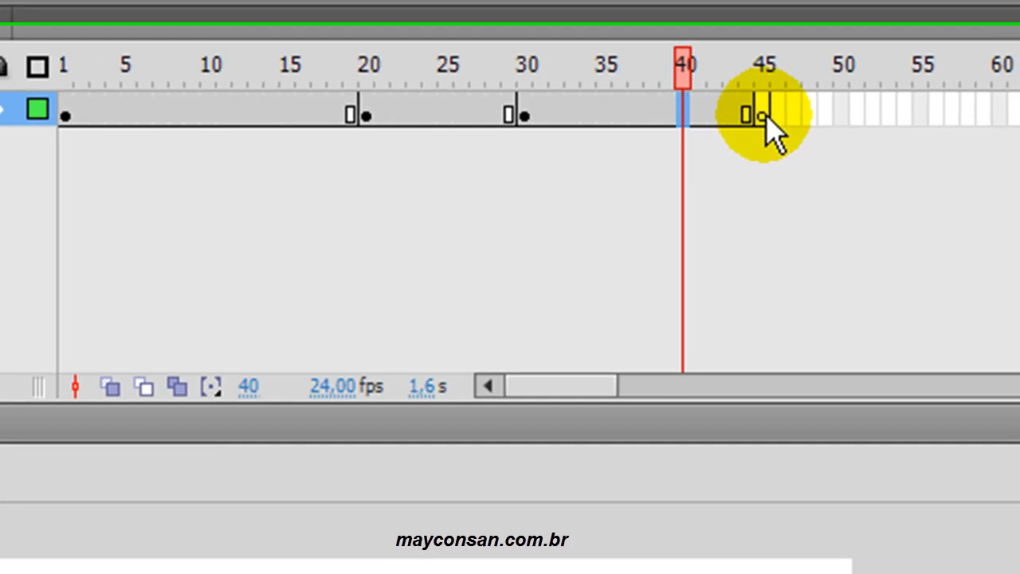
click(768, 116)
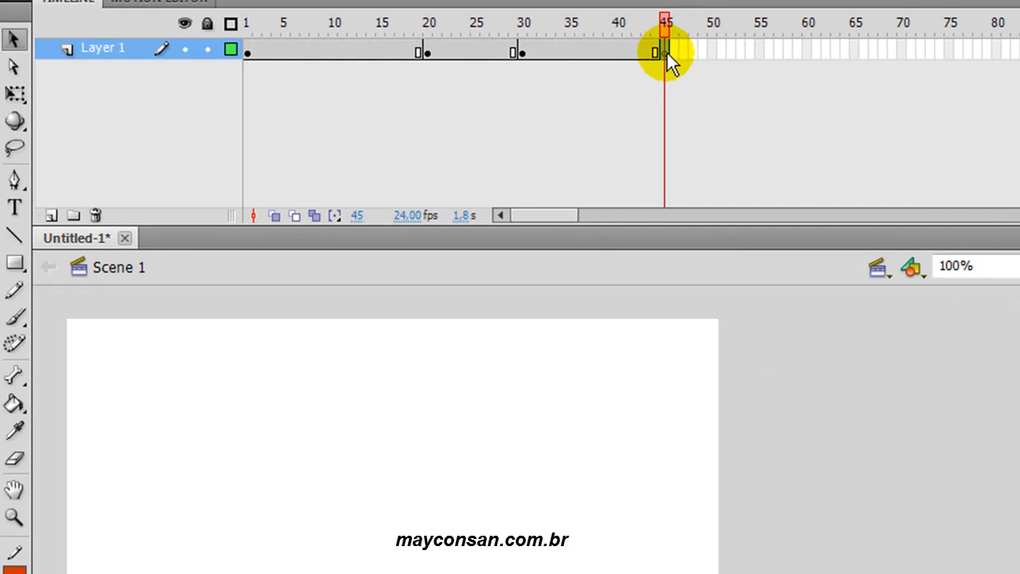
- Draw a red pentagon with the PolyStar Tool in the blank keyframe at frame 45
click(23, 273)
click(23, 273)
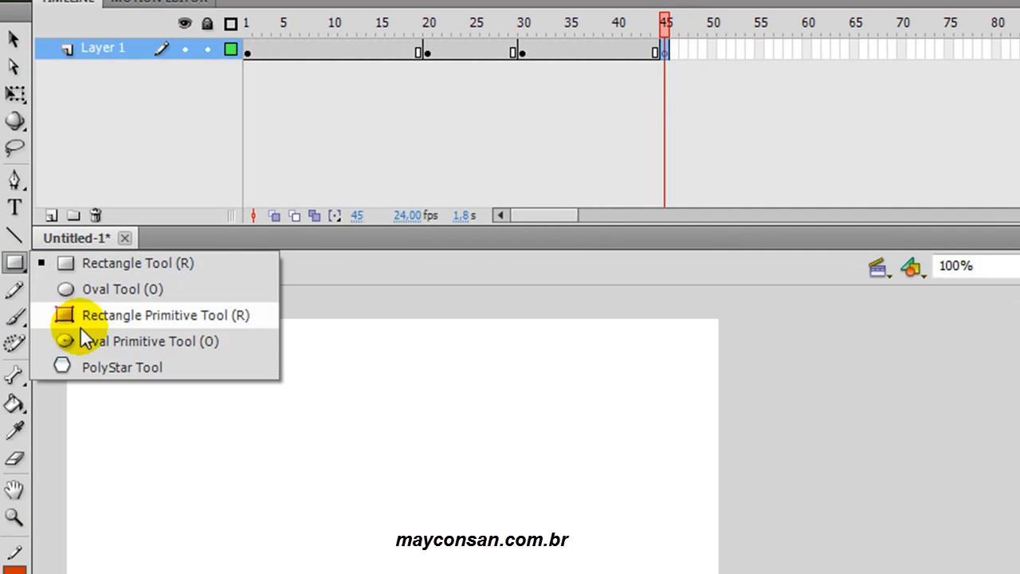
click(98, 369)
drag(251, 508, 365, 532)
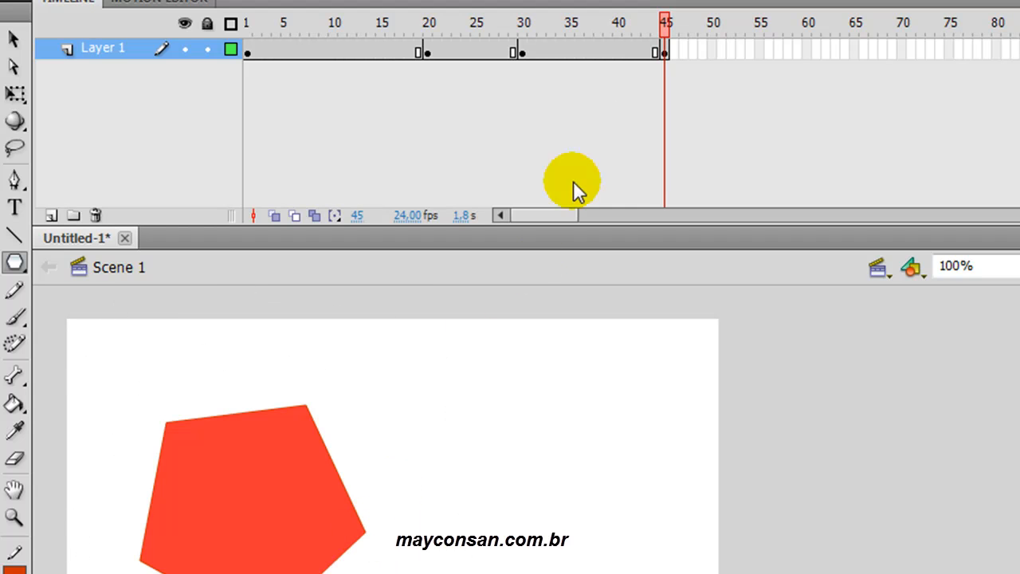
- Compare the shape in frames 42 and 44 with the one in keyframe 45, and play the animation
drag(563, 50, 639, 55)
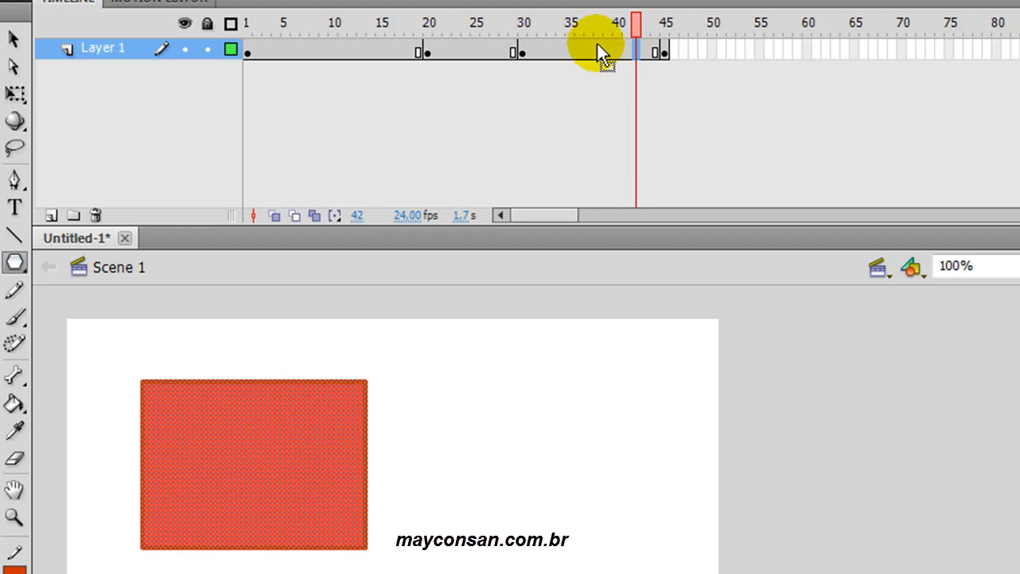
click(656, 52)
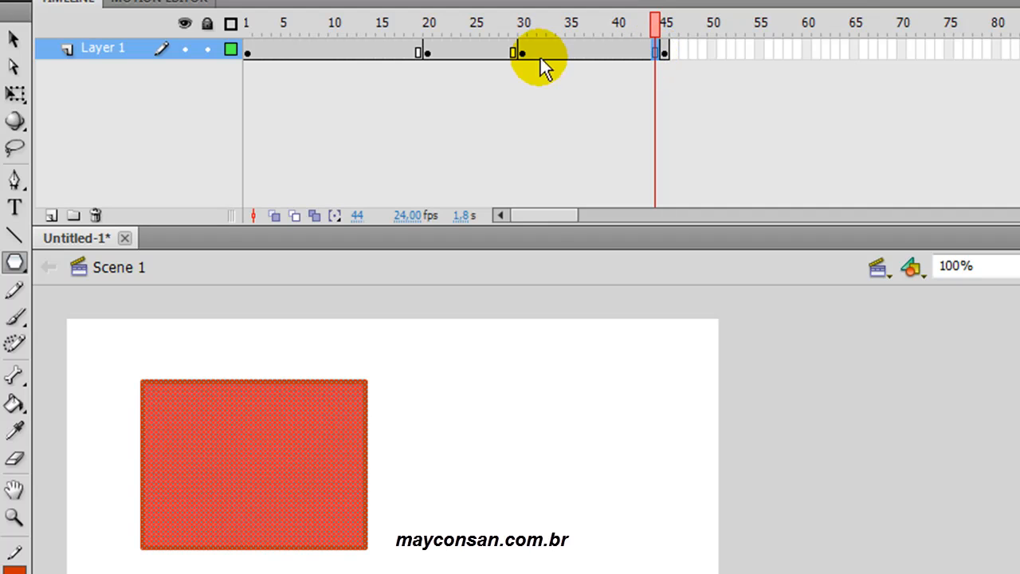
click(668, 53)
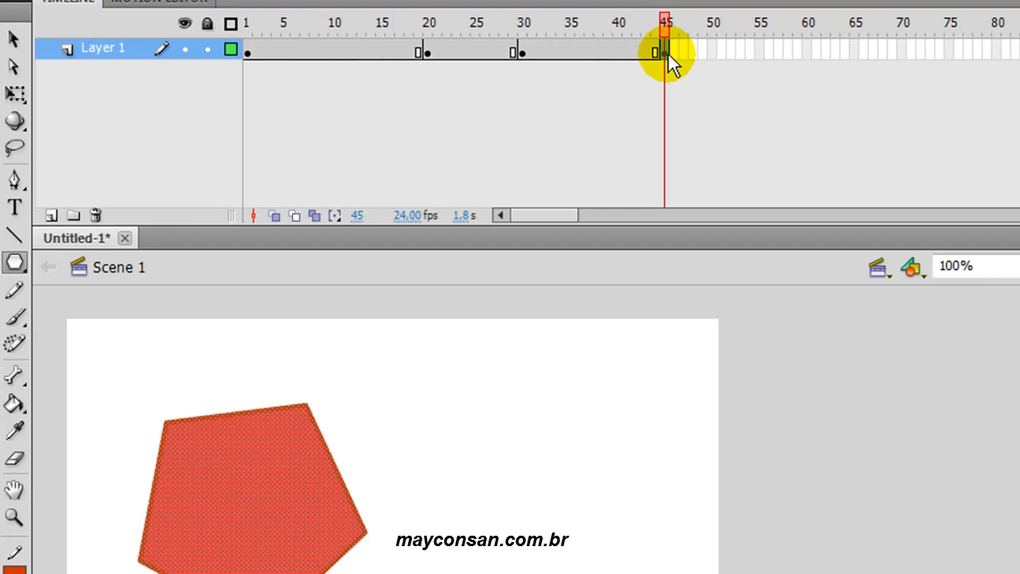
key(Return)
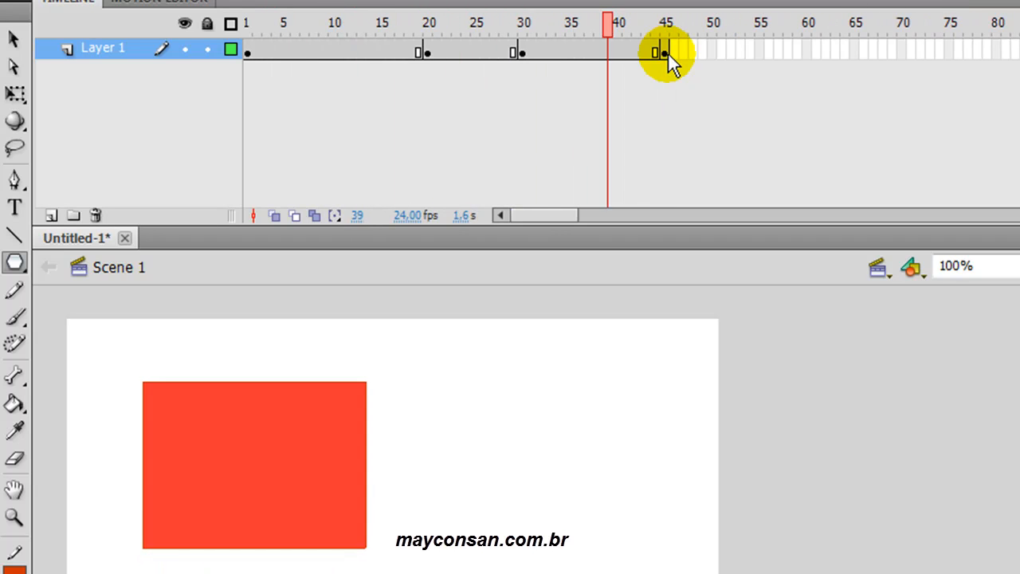
- Review the stage content at frames 5 and 1 and in keyframes 20 and 45
click(666, 53)
click(285, 49)
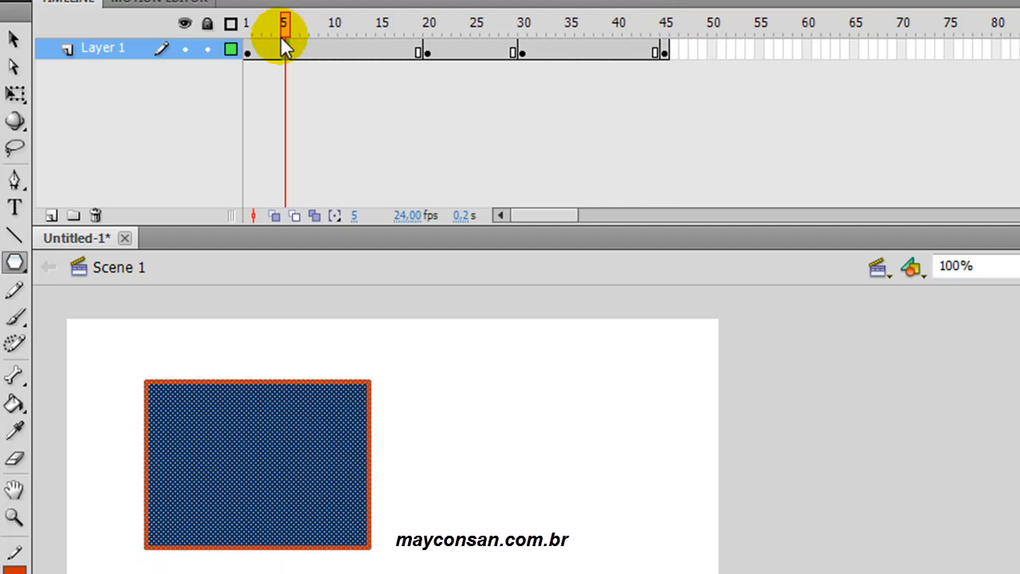
drag(285, 32, 247, 32)
click(247, 50)
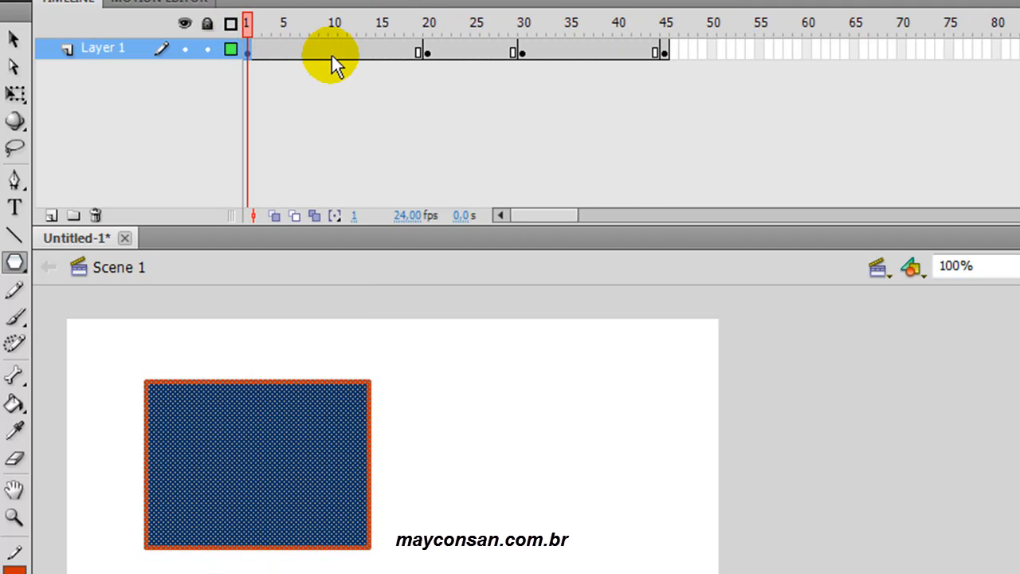
click(428, 52)
click(663, 49)
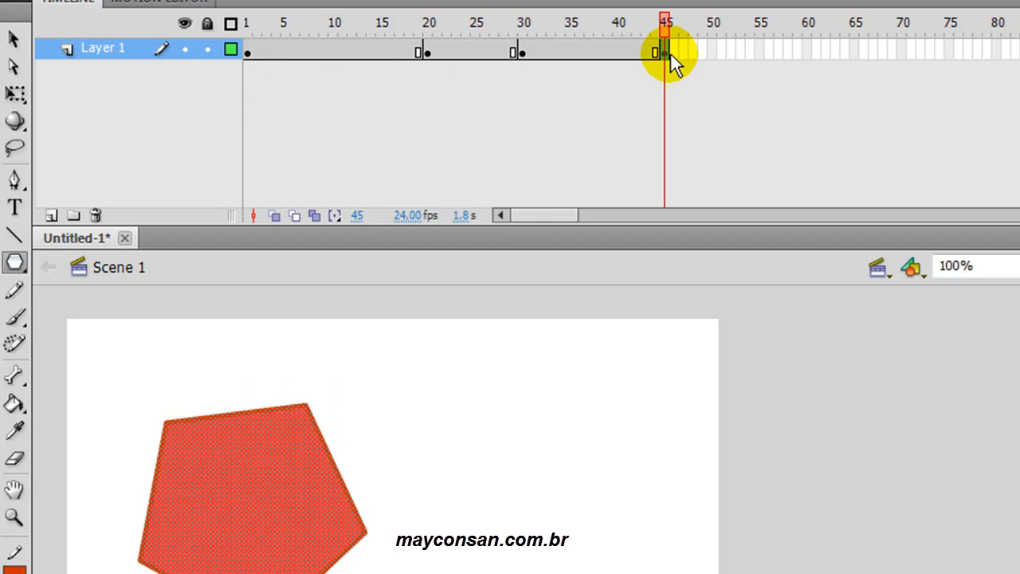
- Delete the pentagon from keyframe 45 of Layer 1
right_click(664, 51)
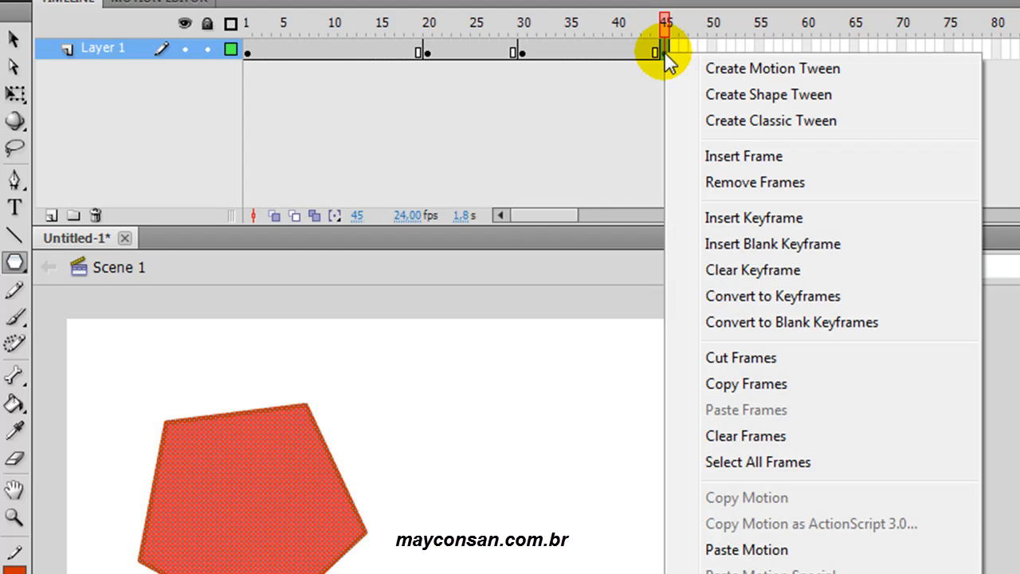
click(621, 118)
click(599, 55)
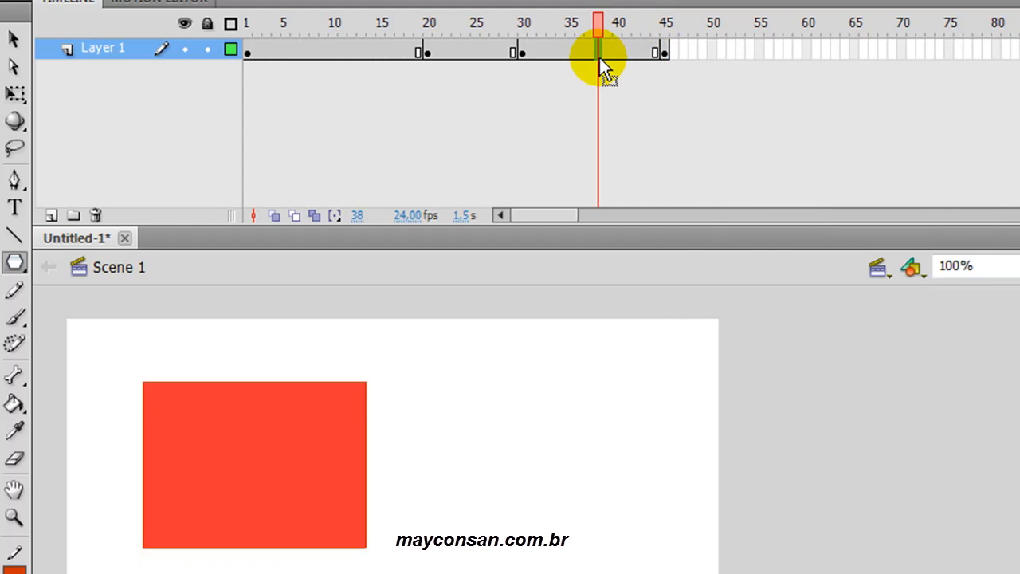
click(663, 53)
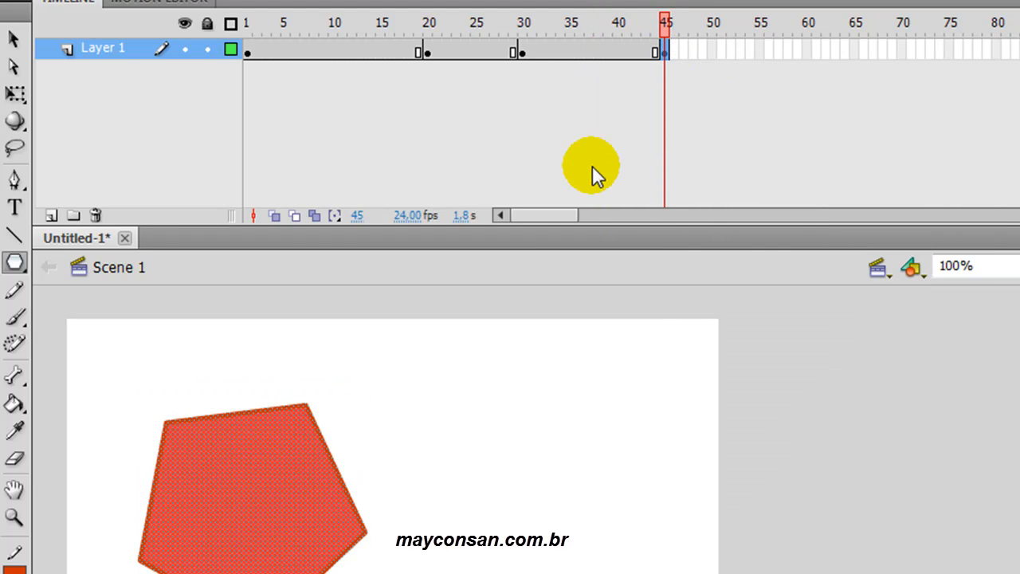
key(Delete)
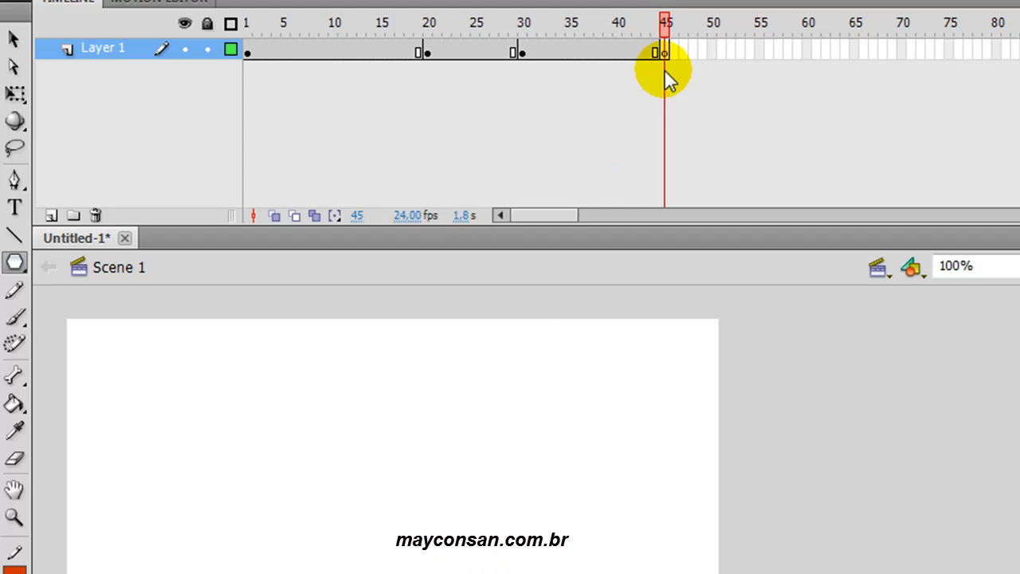
- Empty keyframe 30 by removing its rectangle, and check frames 30, 33 and 45
click(522, 53)
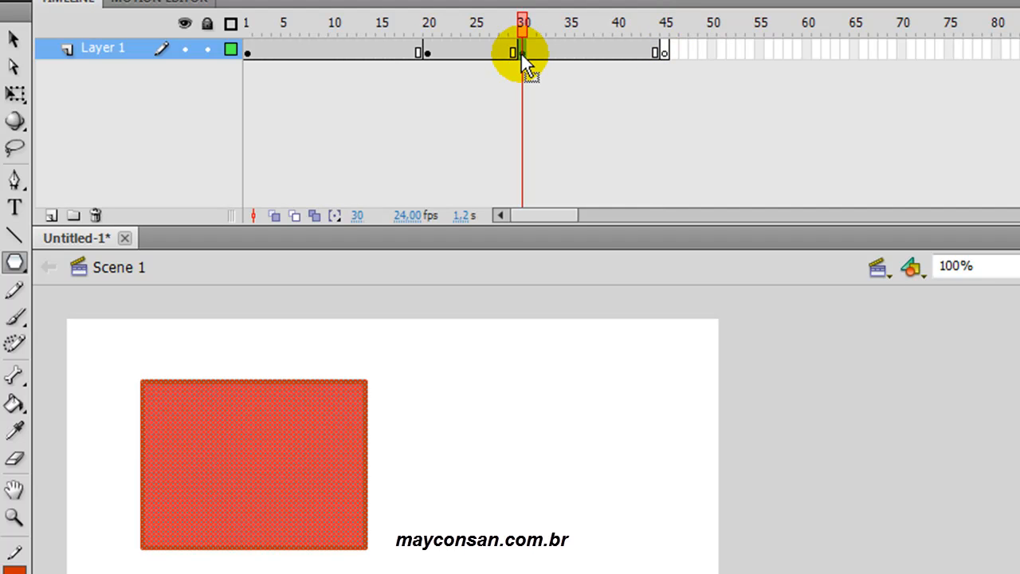
key(F7)
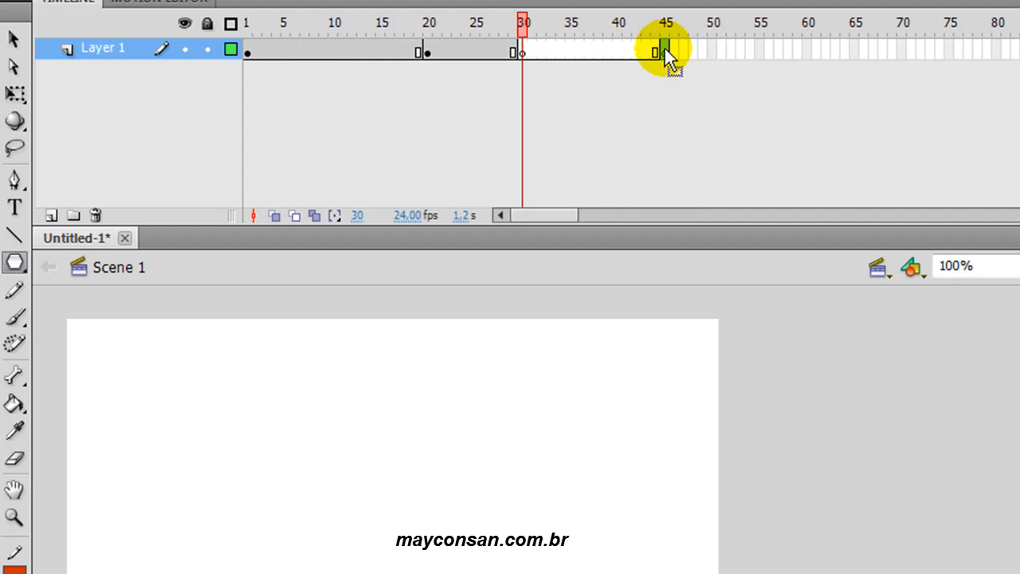
click(665, 50)
click(523, 53)
click(551, 52)
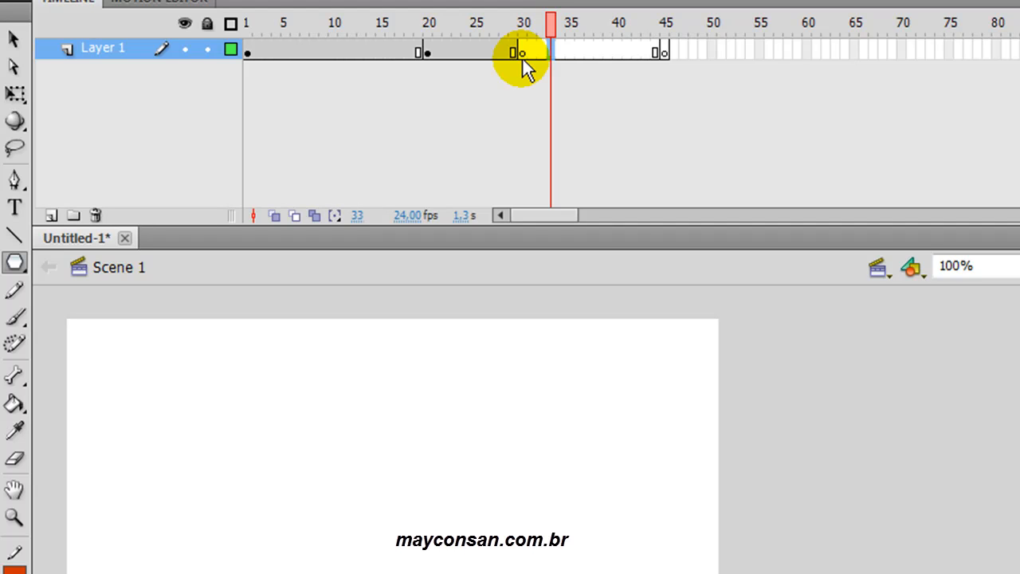
- Clear the blank keyframes at frames 45 and 30 of Layer 1
click(663, 52)
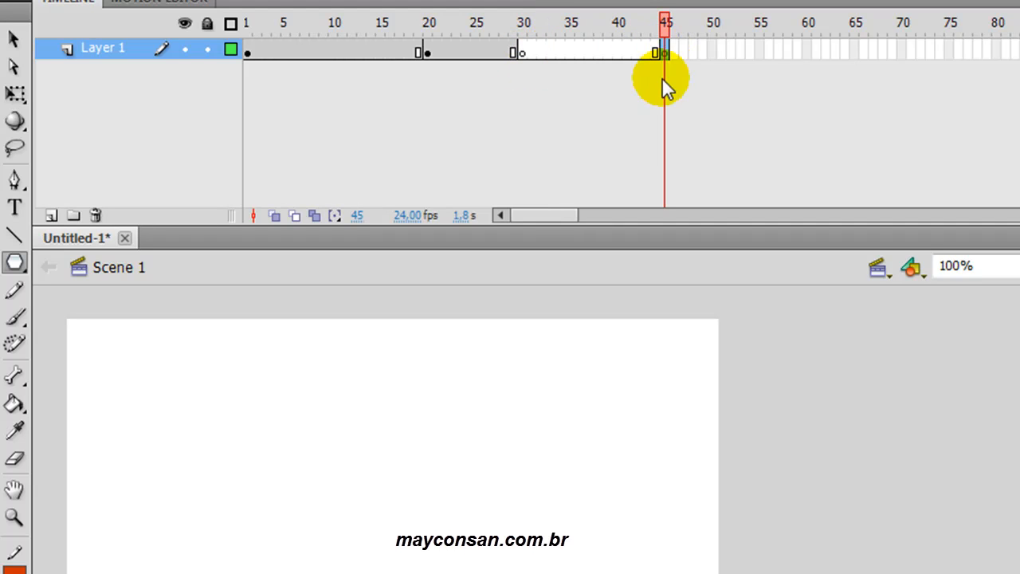
right_click(668, 56)
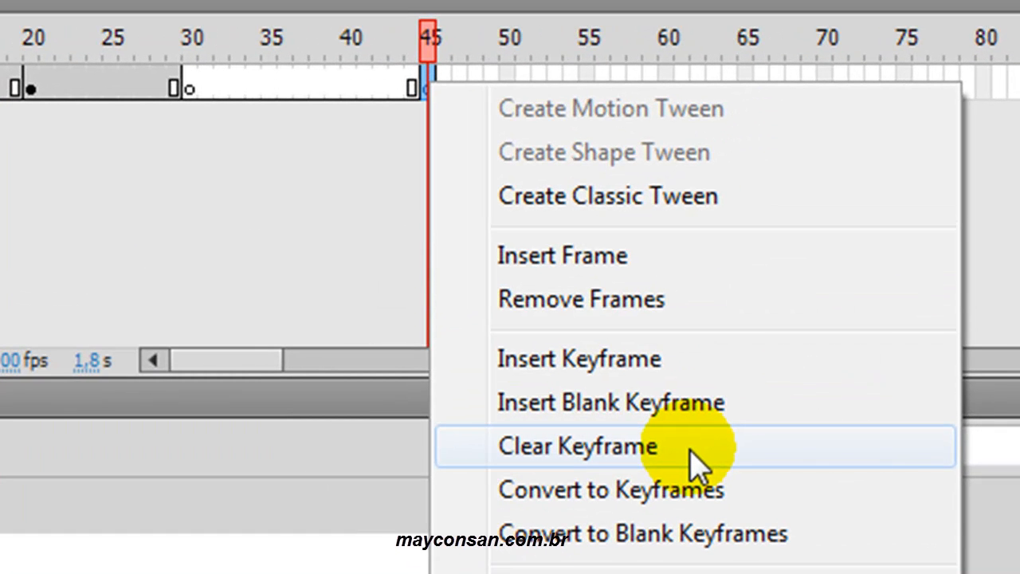
click(690, 451)
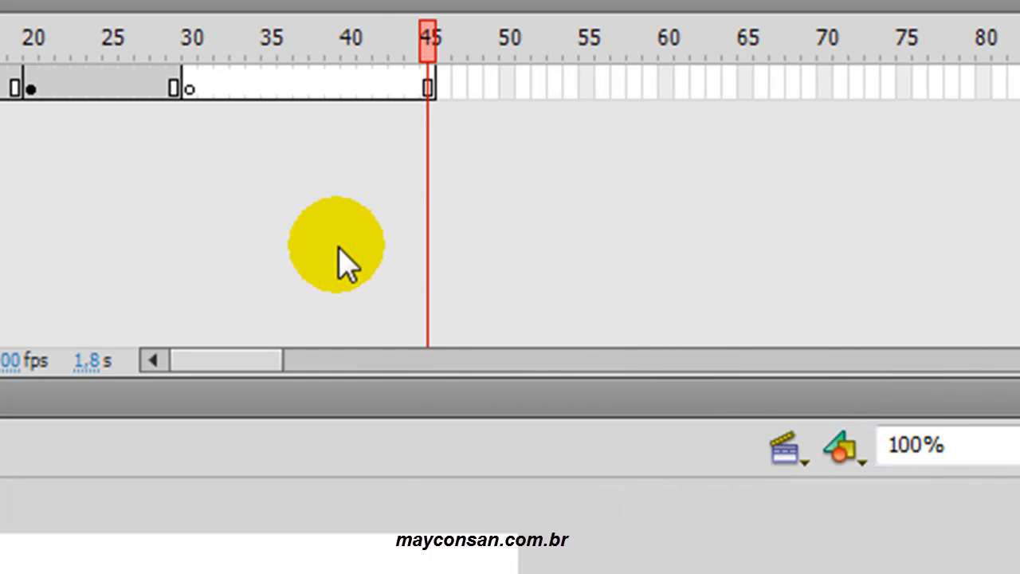
click(346, 89)
click(192, 89)
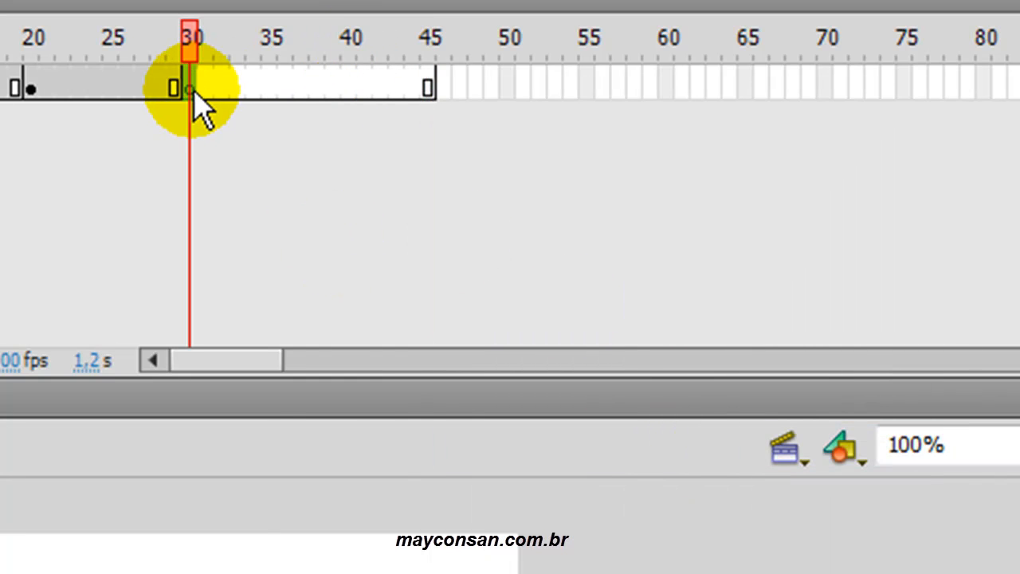
right_click(192, 89)
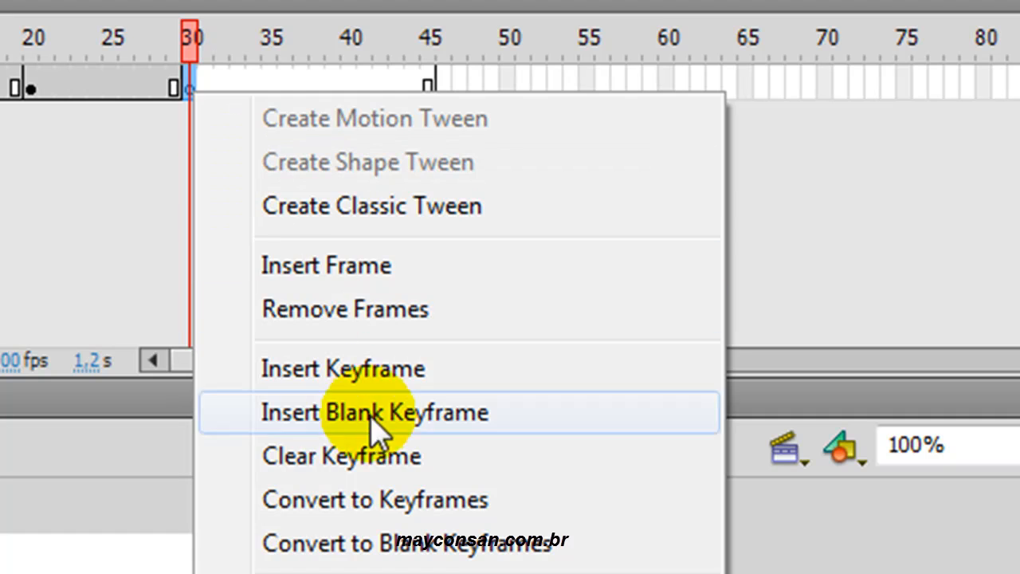
click(396, 461)
click(389, 185)
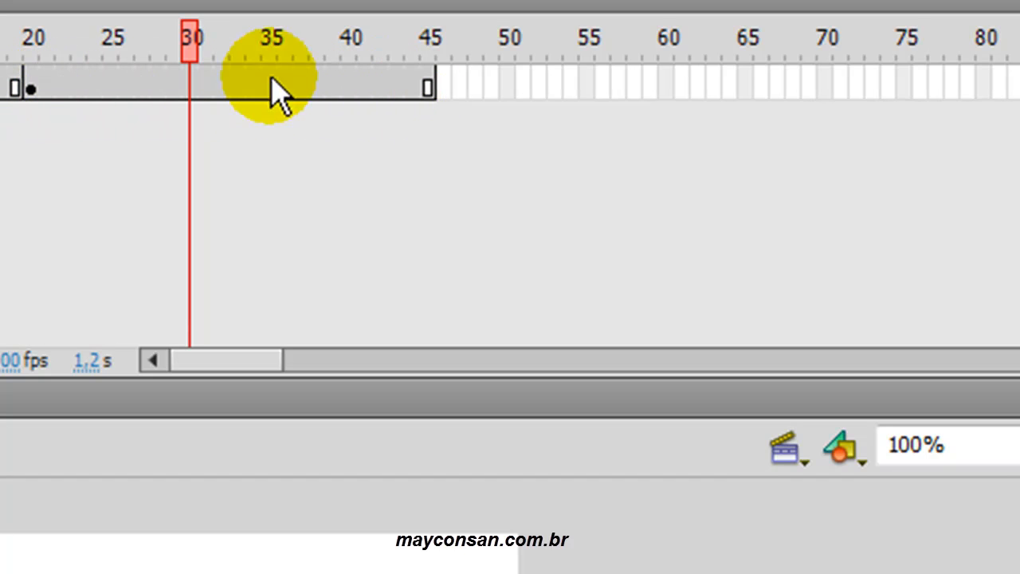
- Examine the frame span from keyframe 20 to frame 45 by moving the playhead through it
click(31, 87)
click(33, 89)
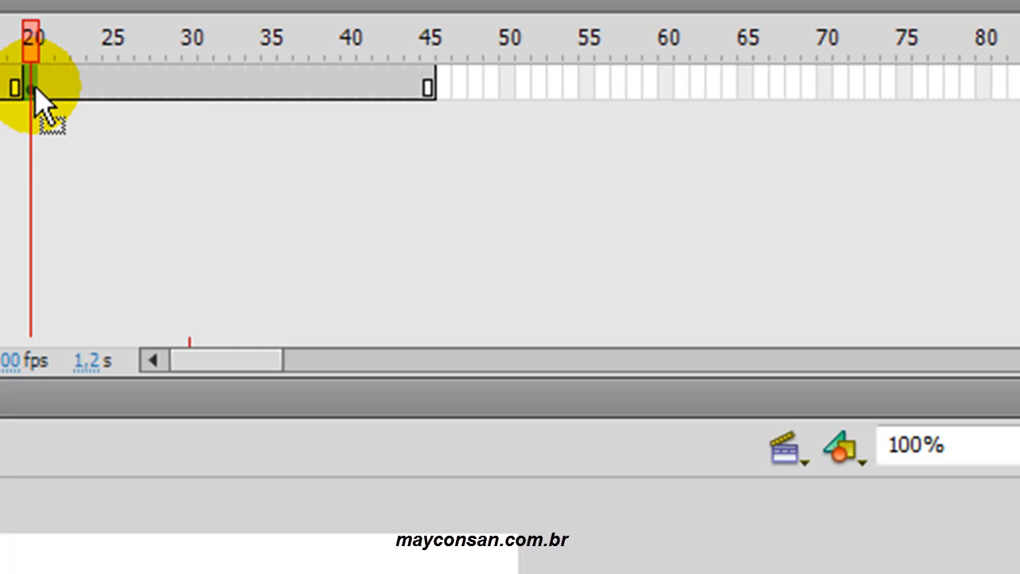
drag(35, 89, 431, 89)
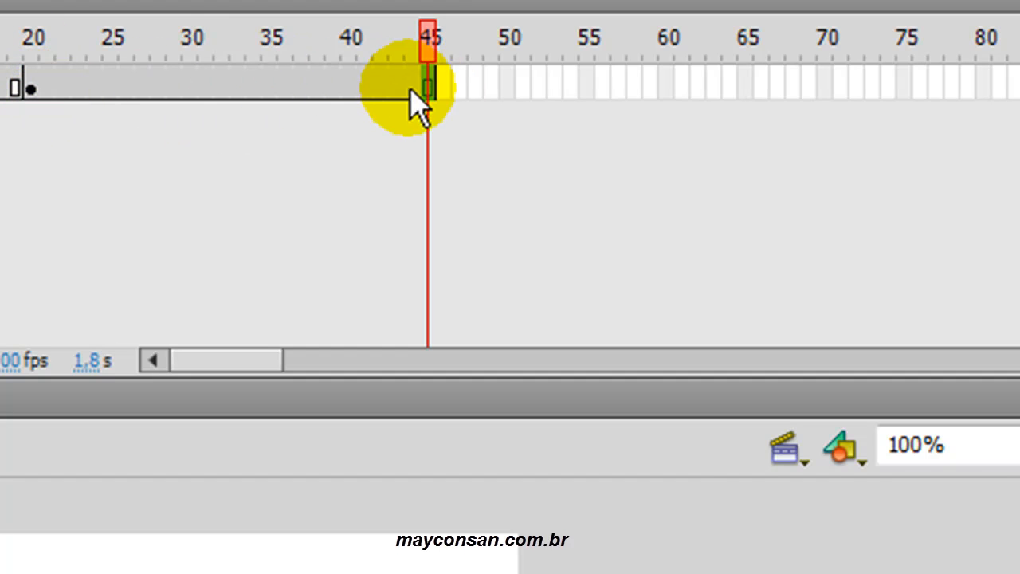
click(452, 89)
drag(451, 89, 435, 90)
drag(432, 45, 209, 46)
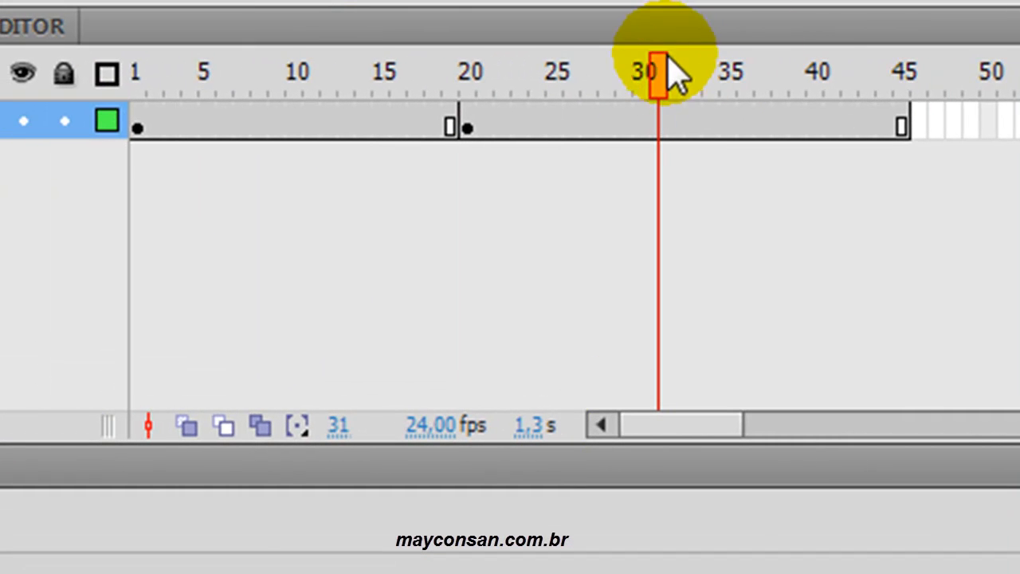
drag(658, 79, 903, 79)
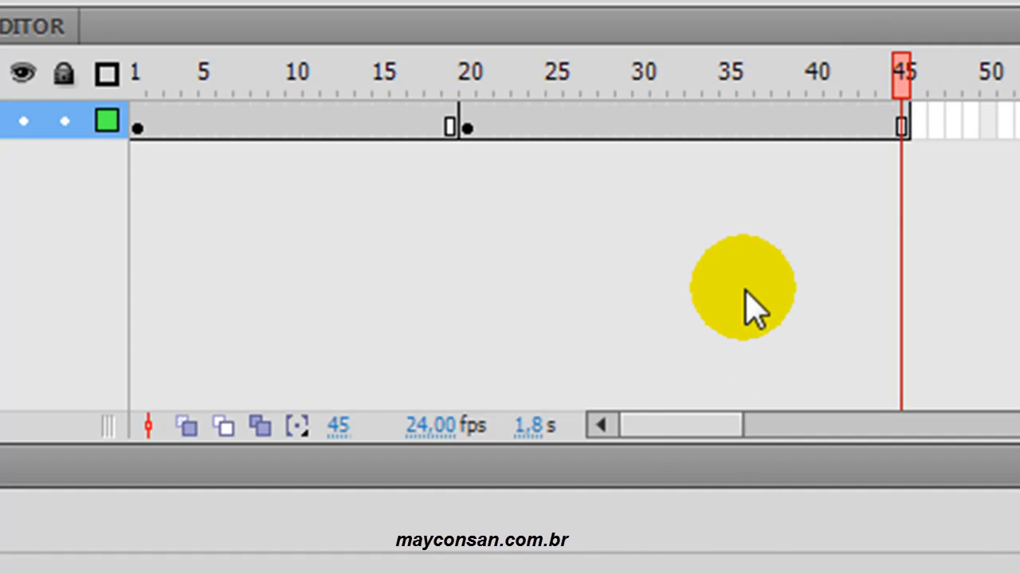
drag(904, 75, 901, 97)
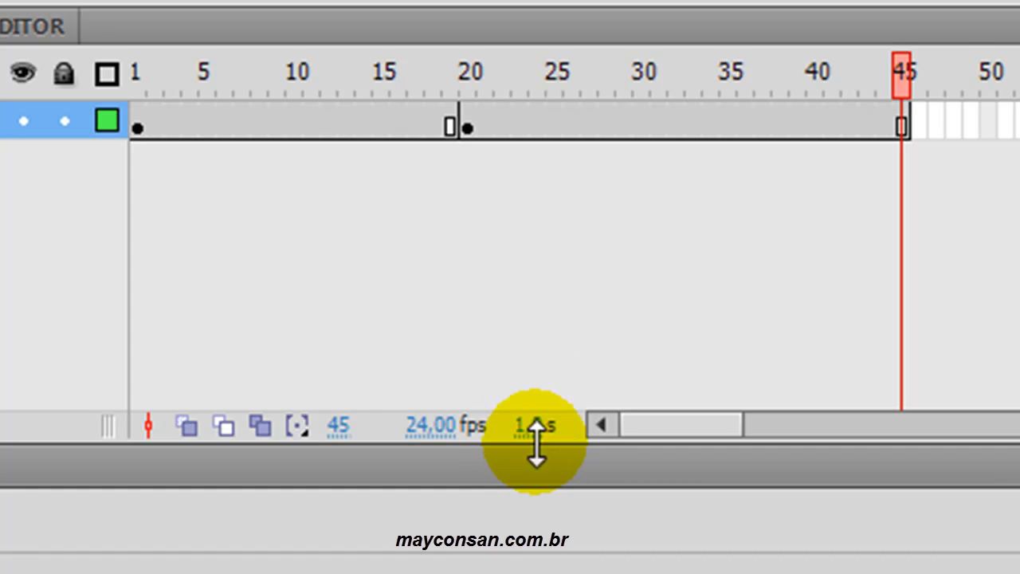
drag(899, 64, 902, 102)
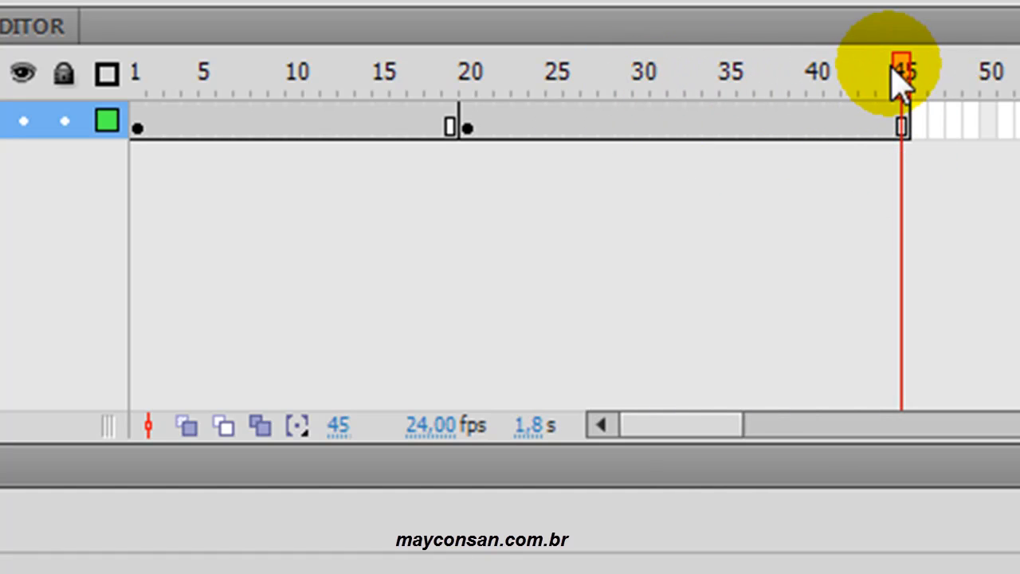
- Move the end frame of the layer from frame 45 to frame 28
drag(899, 83, 571, 80)
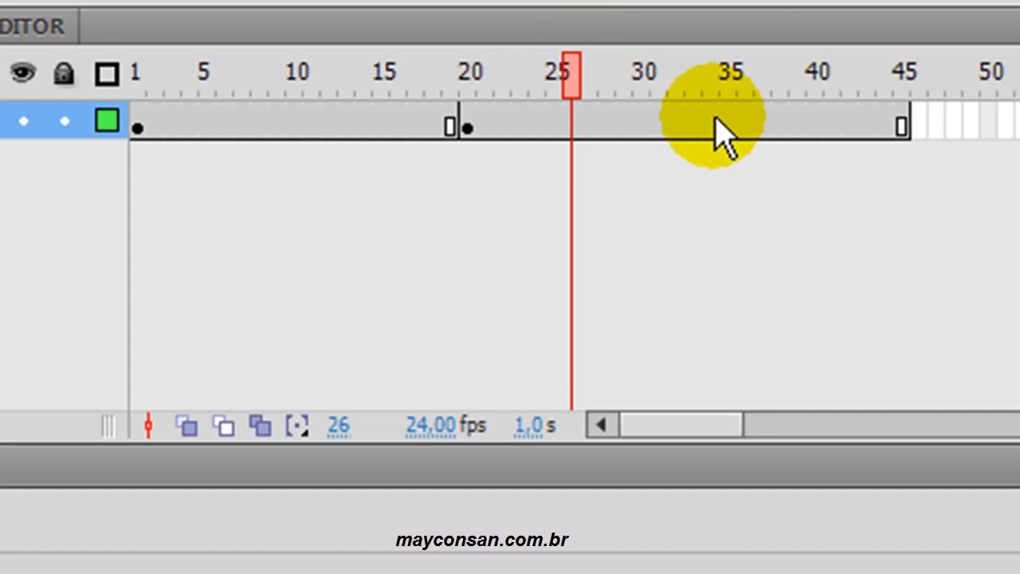
click(903, 125)
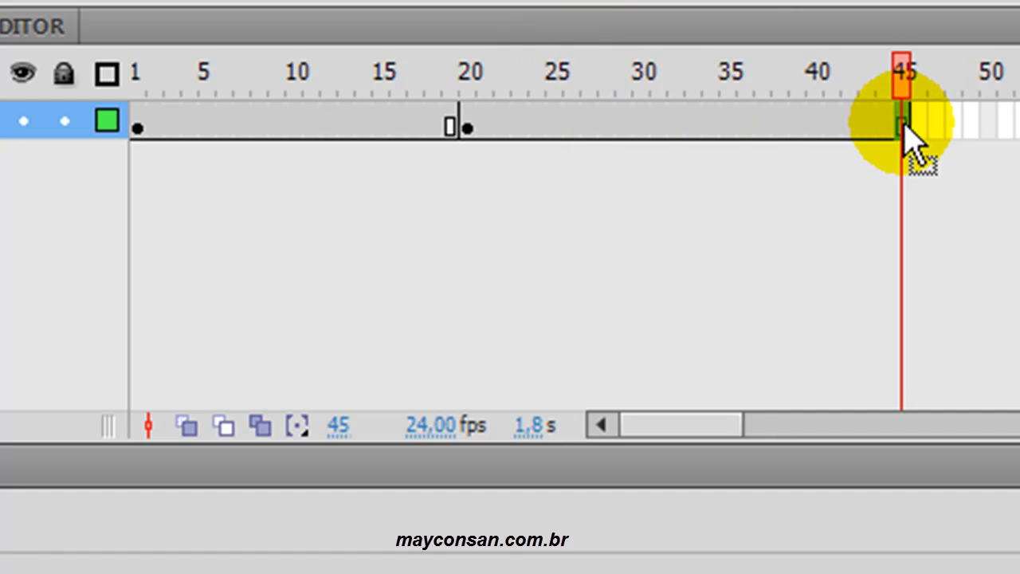
drag(905, 123, 609, 121)
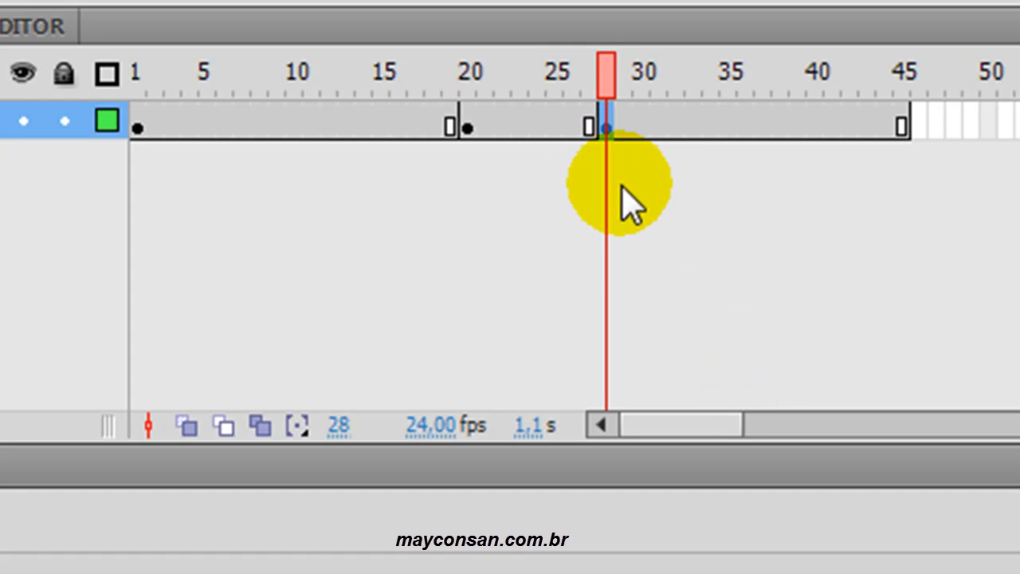
- Remove frames 29 to 45 from the layer
click(901, 125)
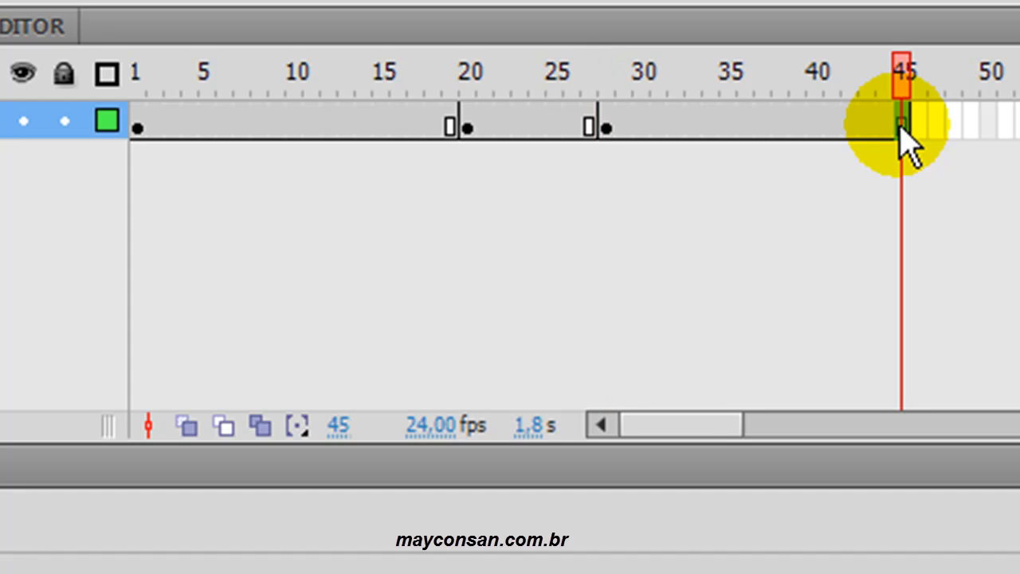
shift+click(630, 127)
right_click(725, 138)
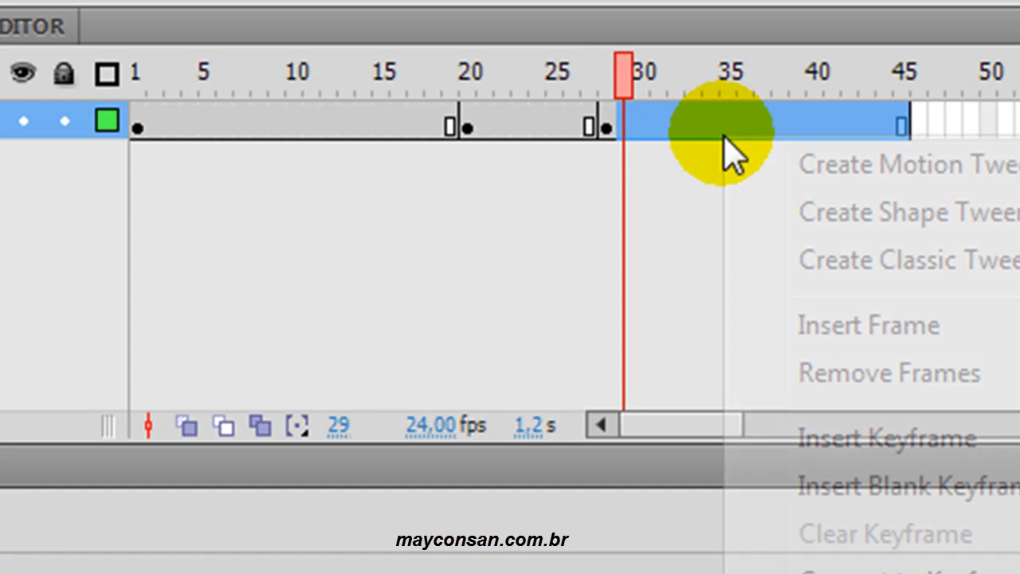
click(985, 376)
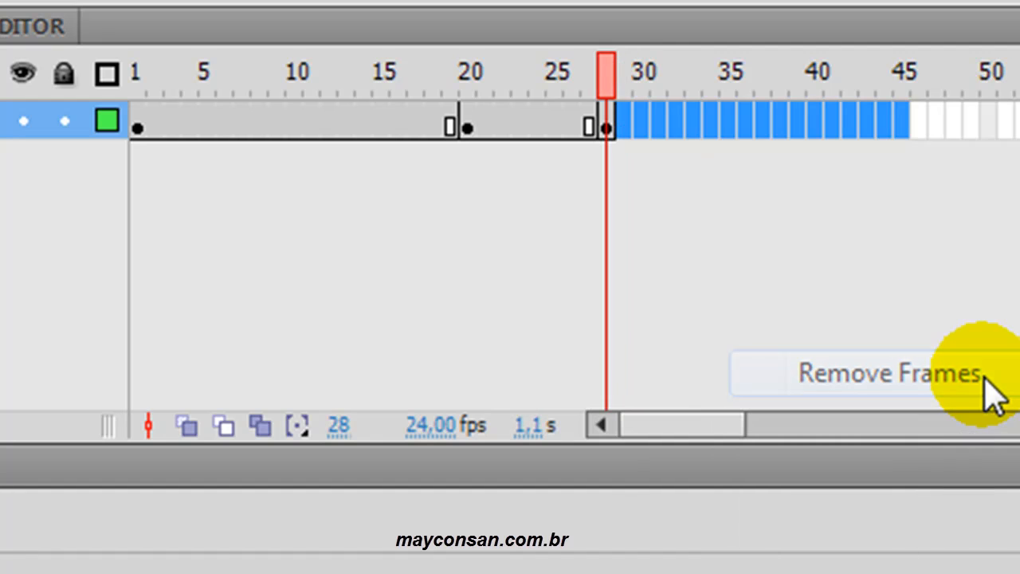
click(954, 128)
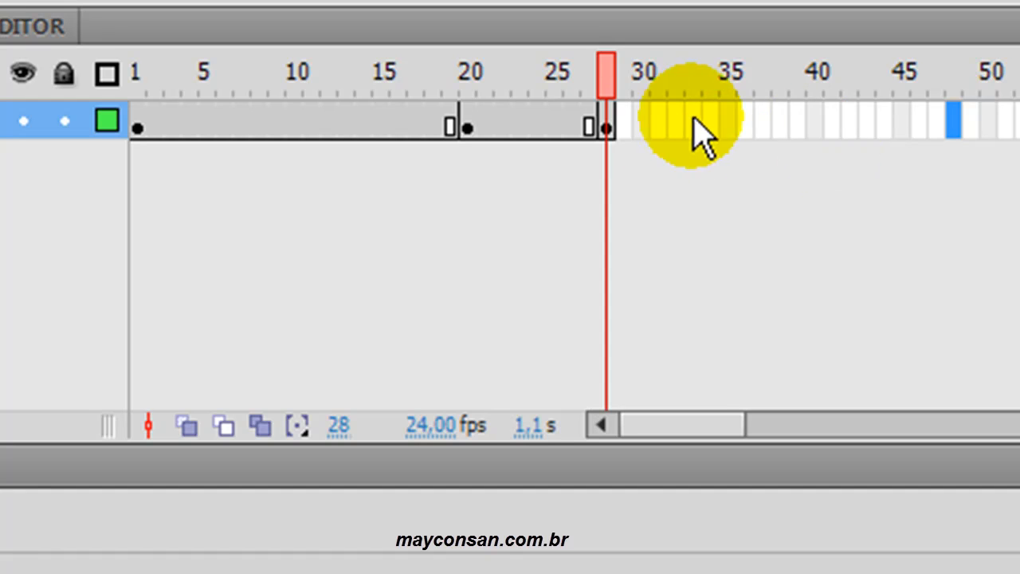
- Clear the keyframe at frame 28 of Layer 1
click(608, 124)
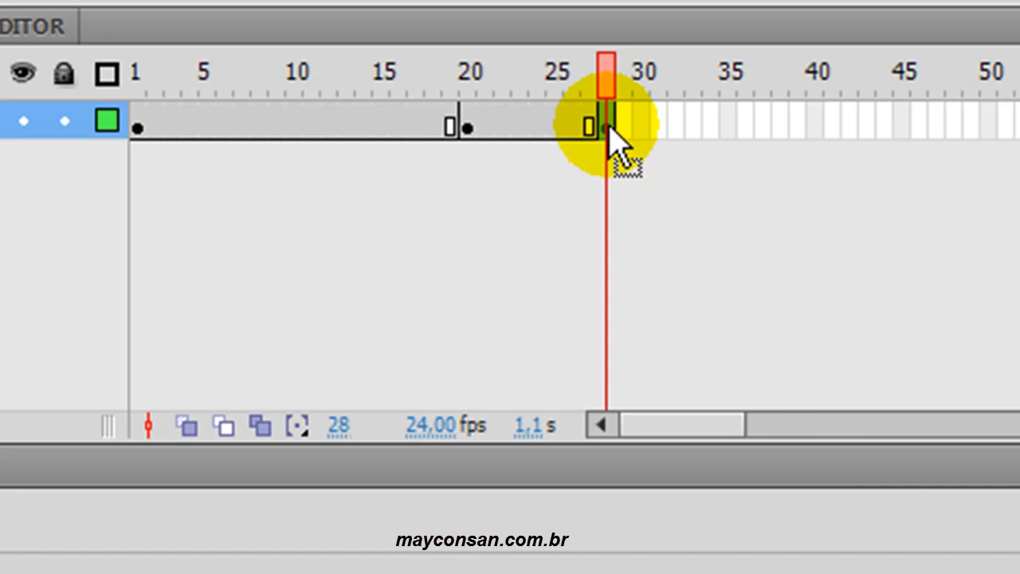
right_click(611, 129)
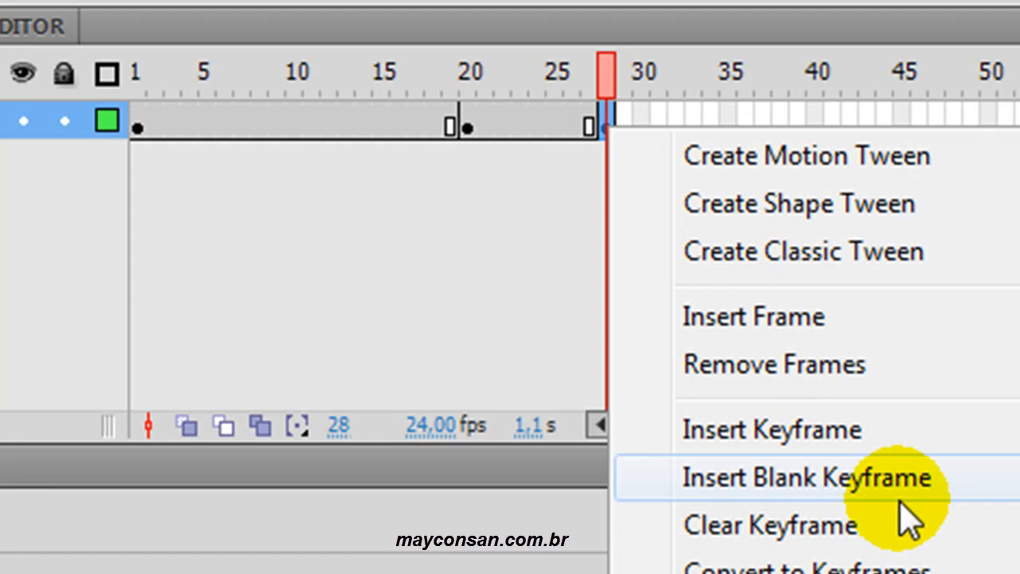
click(862, 529)
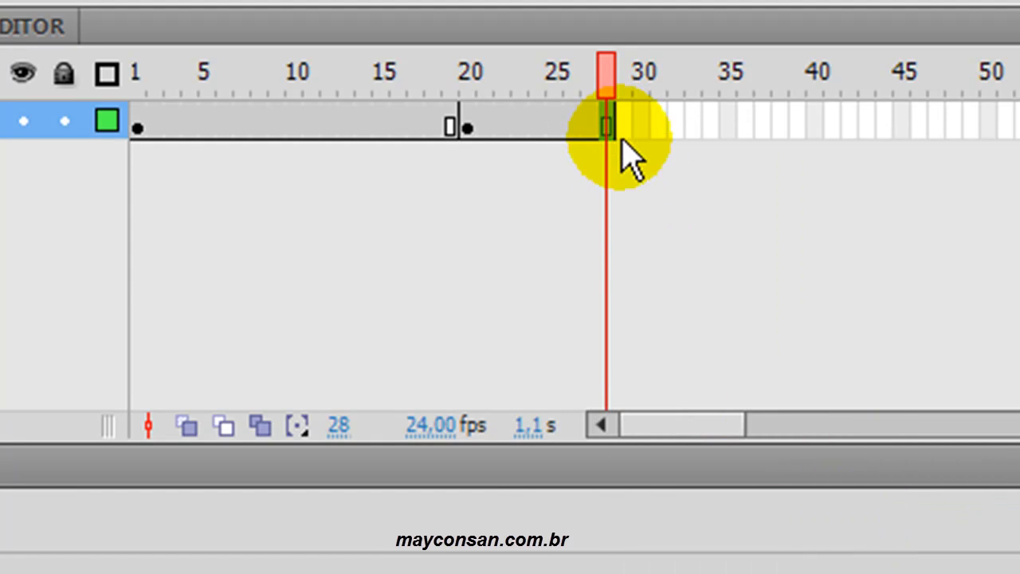
- Remove frames 21 to 28 from Layer 1 and deselect the range
click(609, 120)
shift+click(487, 128)
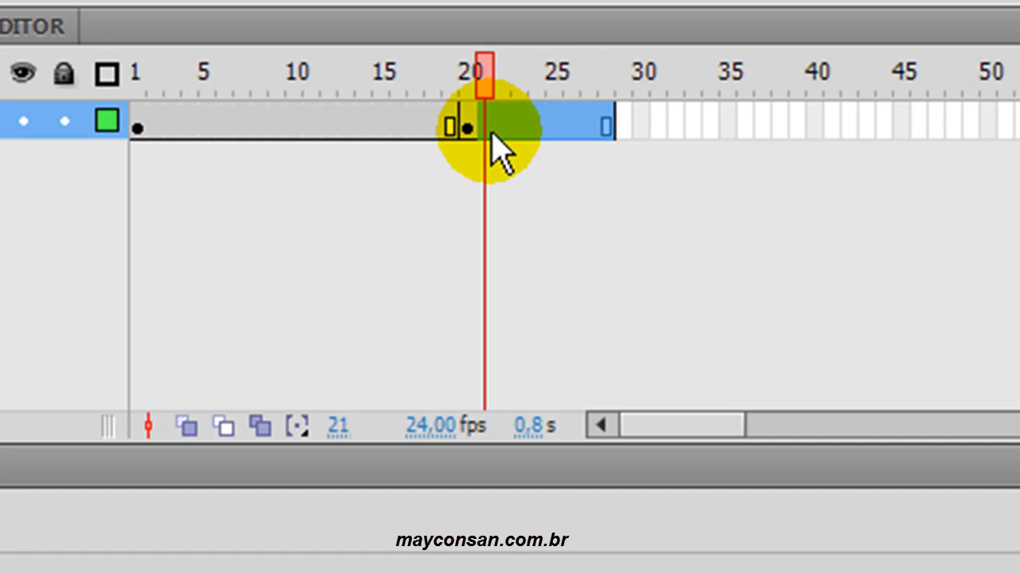
right_click(544, 126)
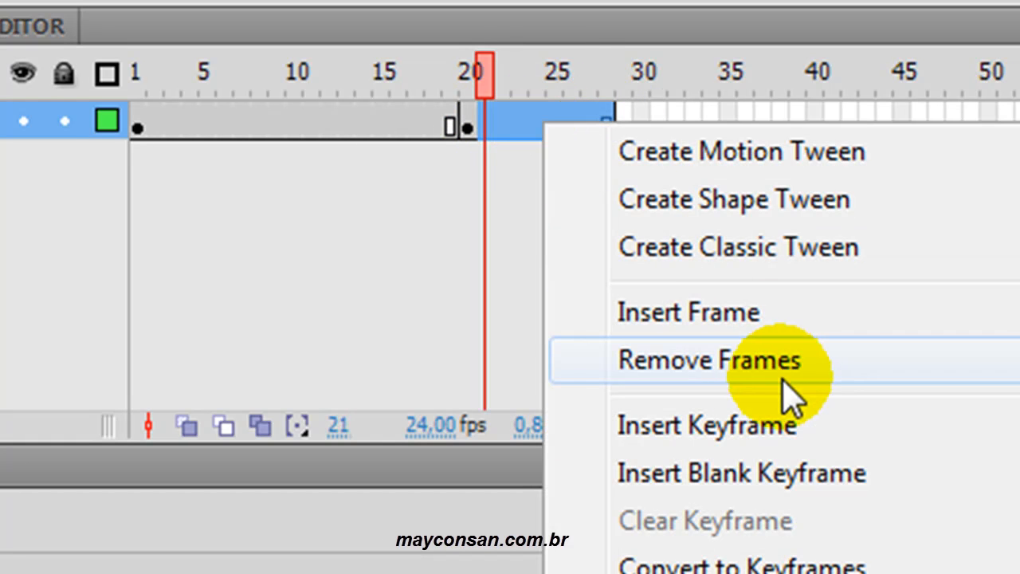
click(782, 379)
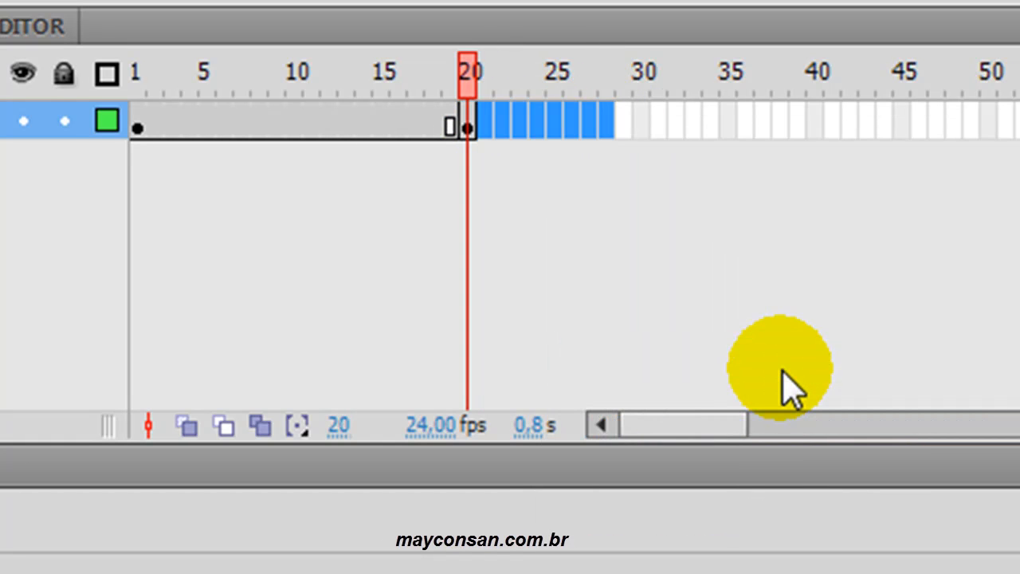
click(558, 124)
- Preview the animation from frame 1 on the timeline and as a test movie, and compare the frames around keyframe 20
click(142, 132)
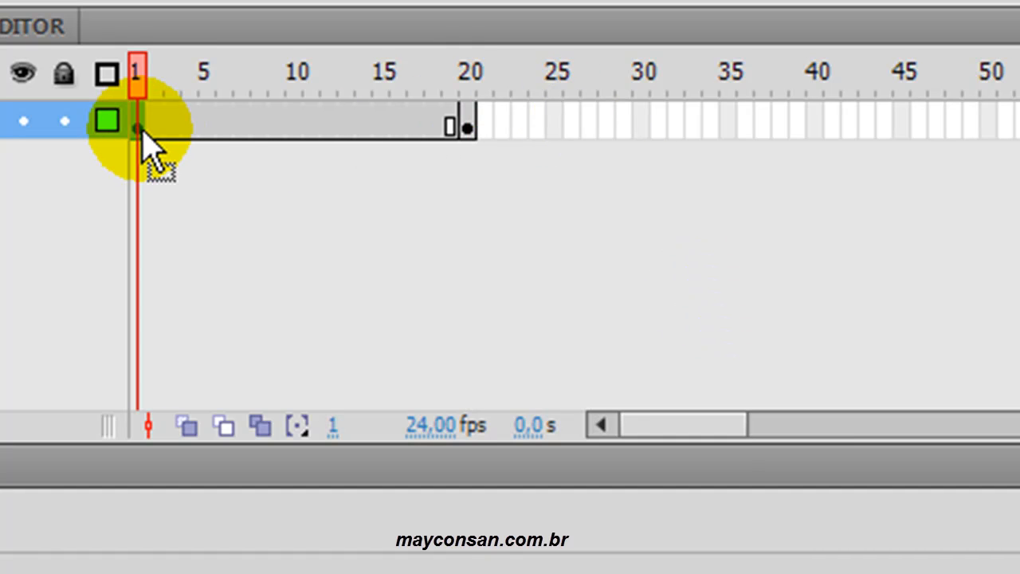
key(Return)
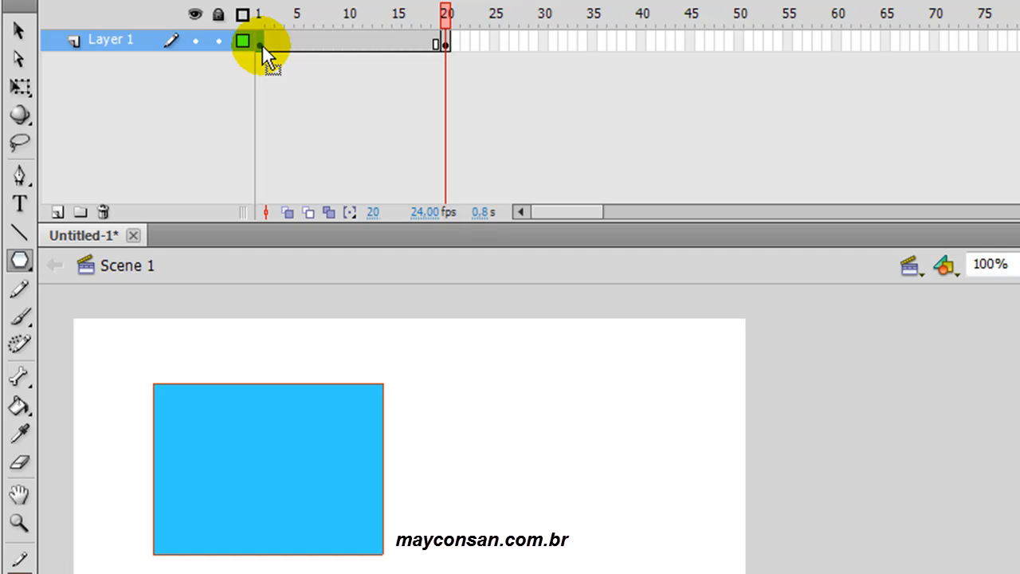
key(ctrl+Return)
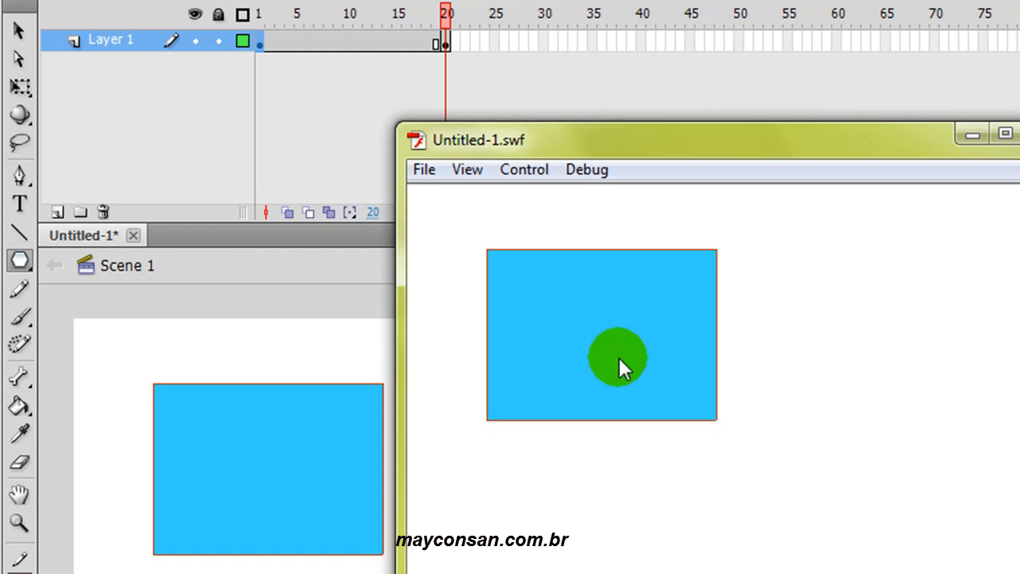
click(1019, 133)
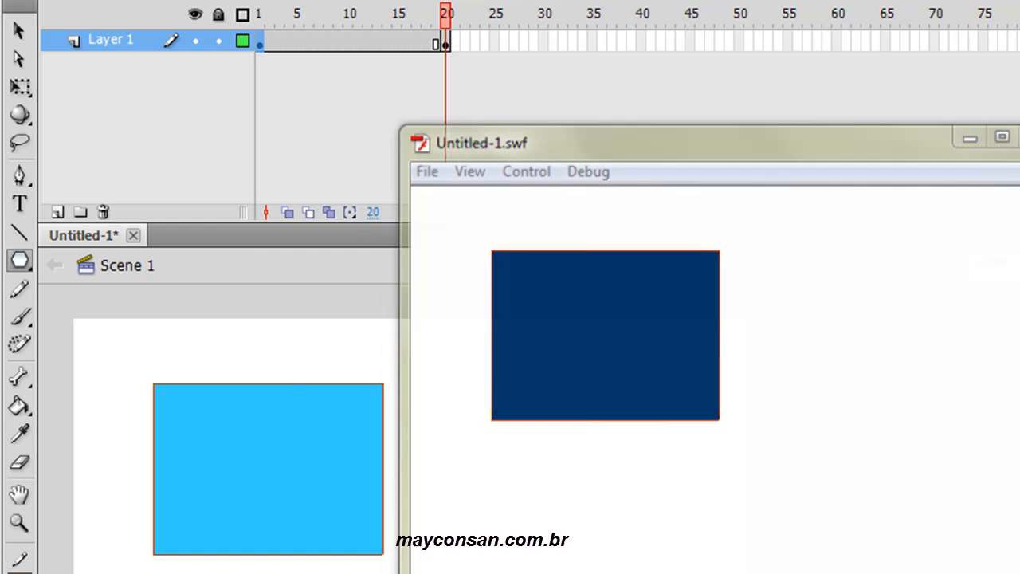
mouse_move(449, 19)
mouse_down()
mouse_move(253, 14)
mouse_move(449, 20)
mouse_move(221, 29)
mouse_move(302, 18)
mouse_move(449, 27)
mouse_move(220, 18)
mouse_move(448, 24)
mouse_up()
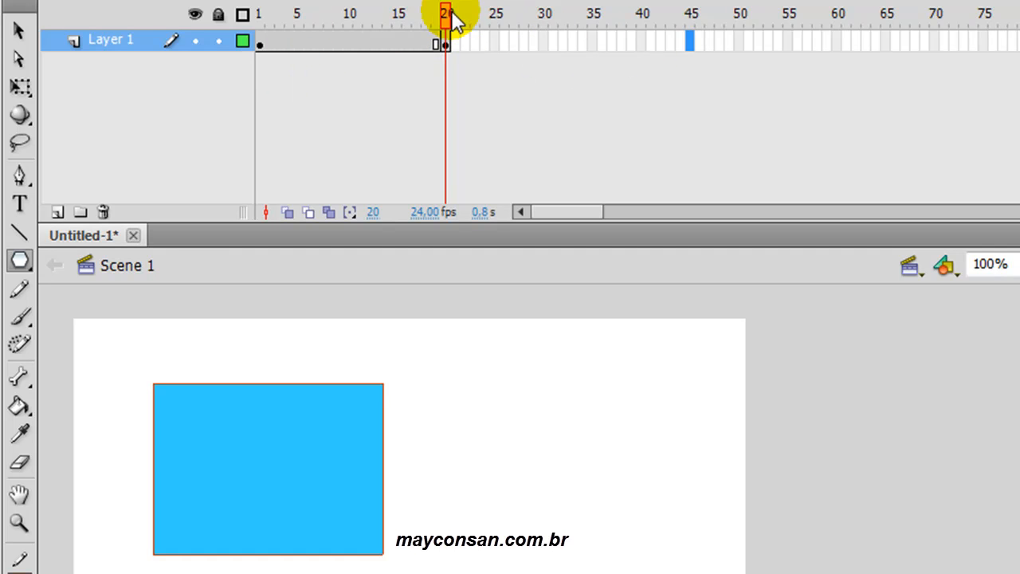
drag(447, 22, 416, 28)
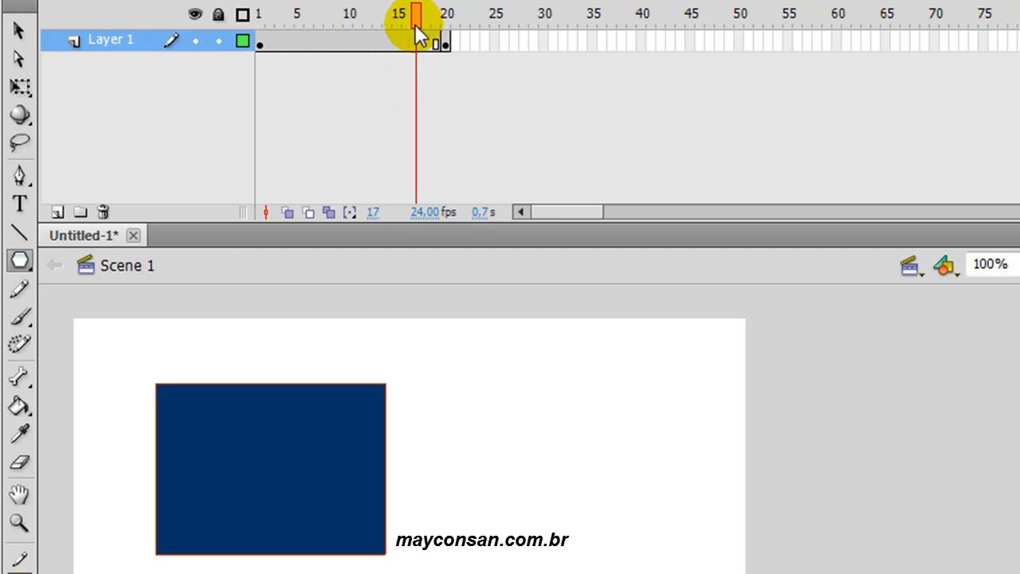
- Extend Layer 1 with a regular frame at frame 40 and preview the result as a test movie
click(641, 41)
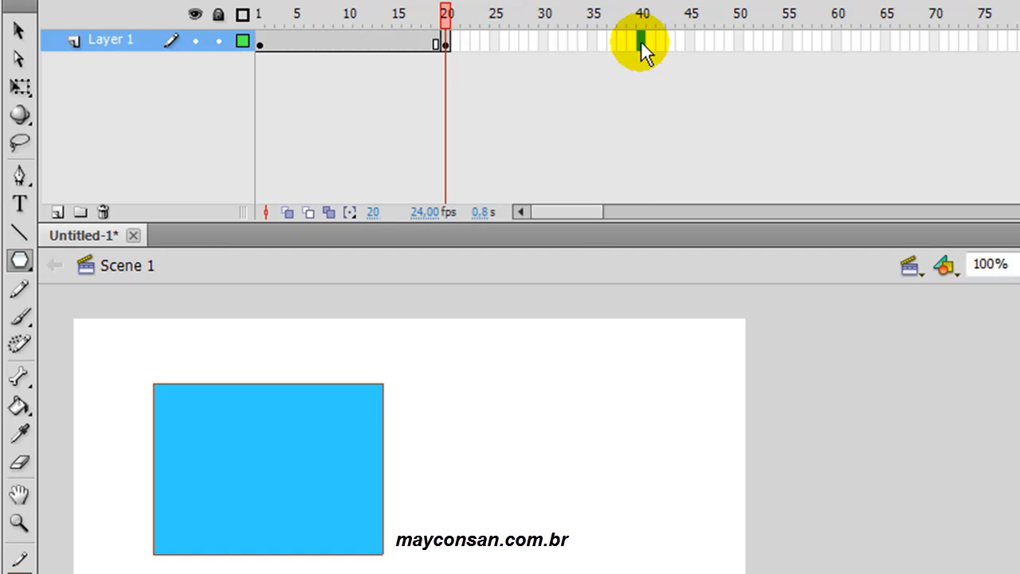
key(F6)
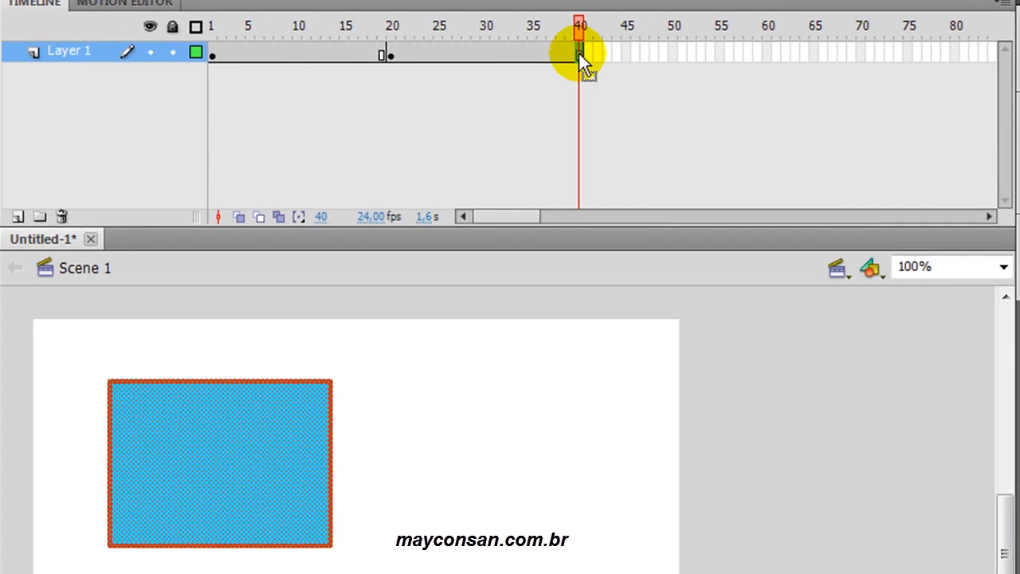
key(ctrl+Return)
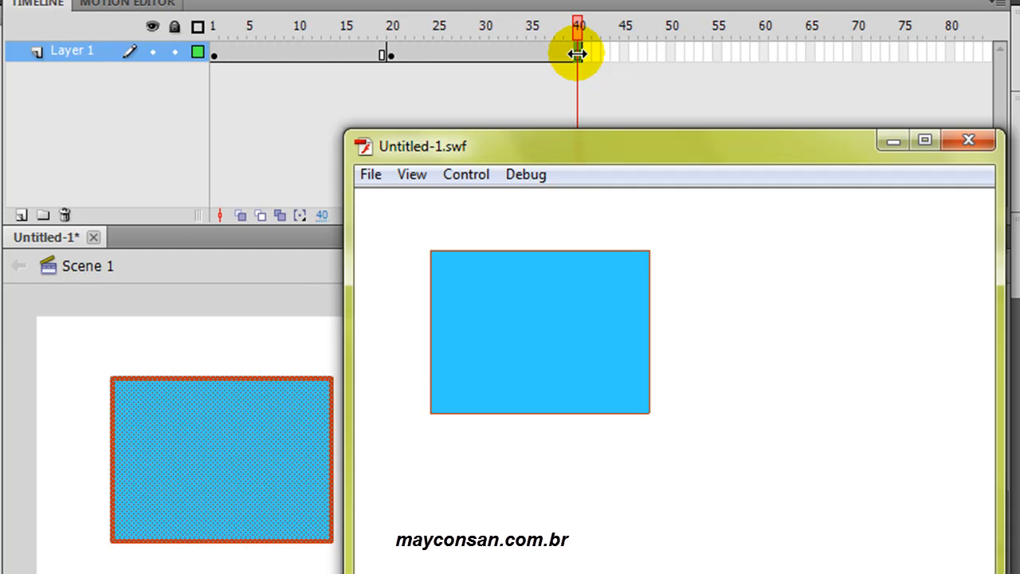
click(966, 142)
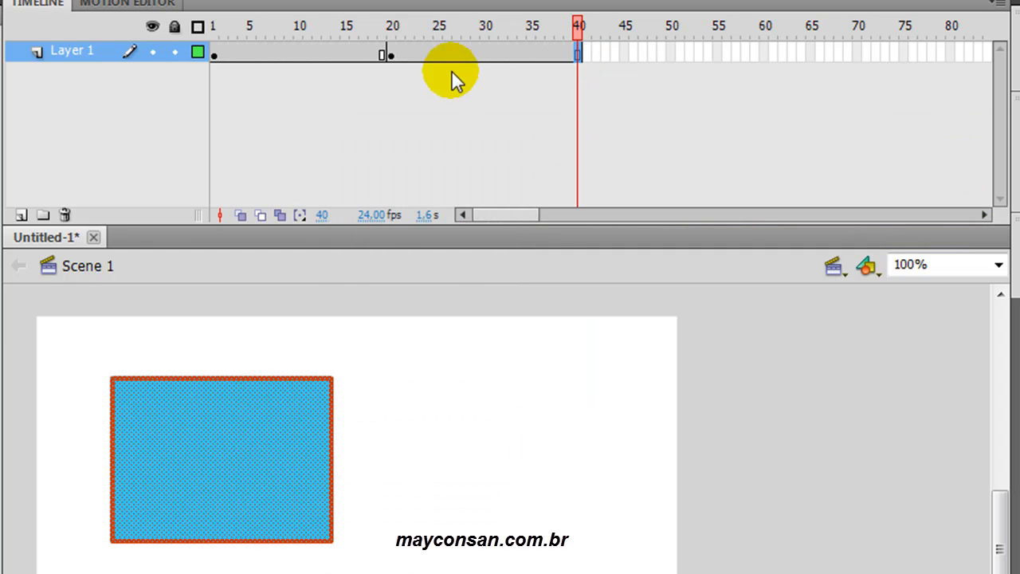
- Examine the frame span from keyframe 20 to frame 40 by moving the playhead through it
click(402, 55)
drag(399, 39, 587, 27)
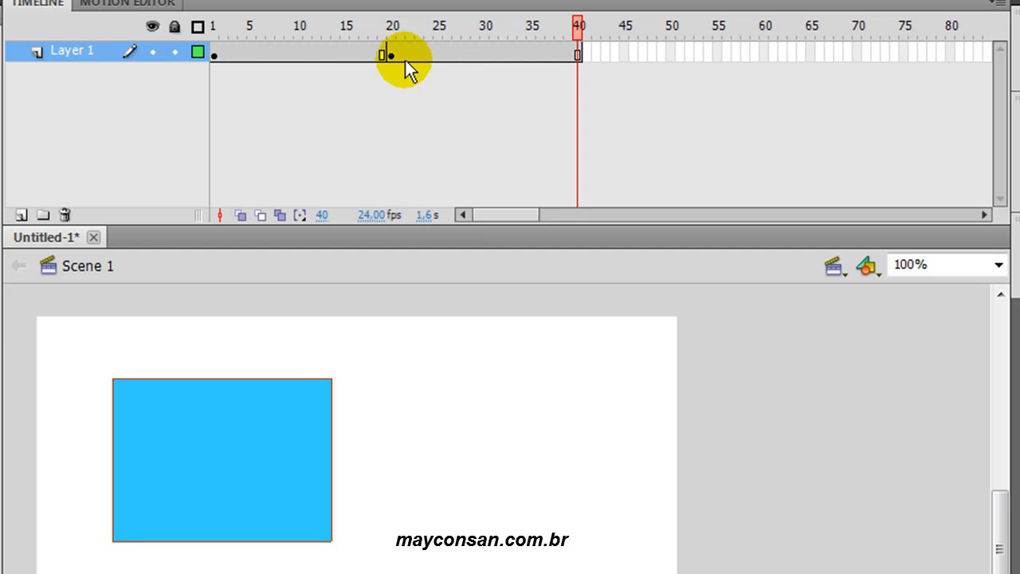
click(391, 29)
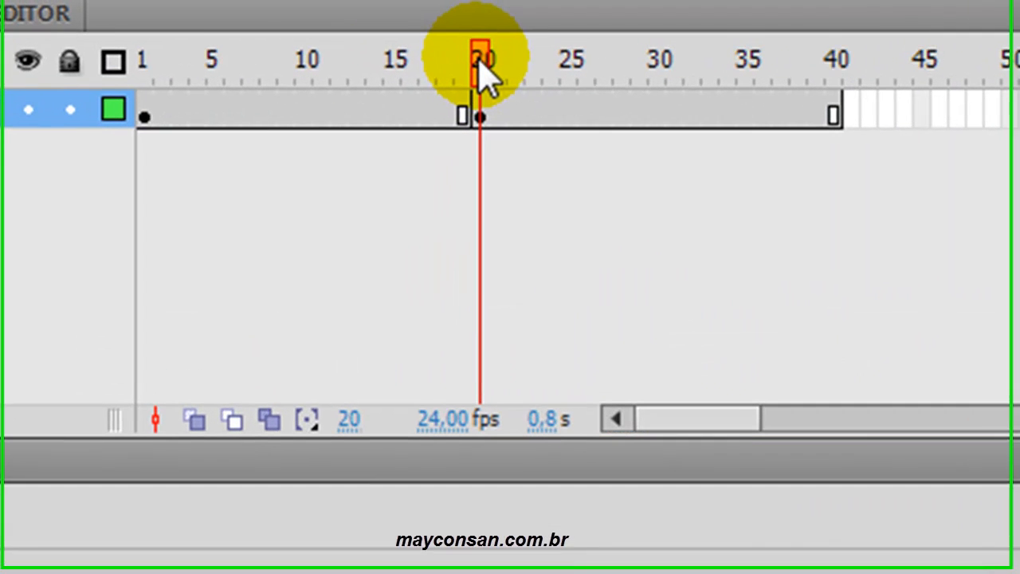
drag(484, 65, 866, 50)
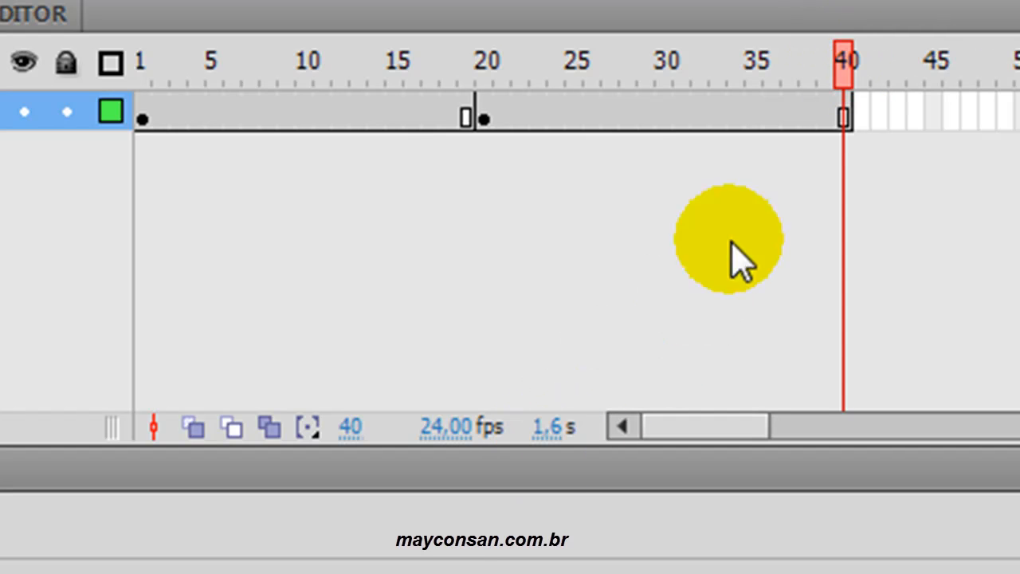
drag(843, 62, 484, 64)
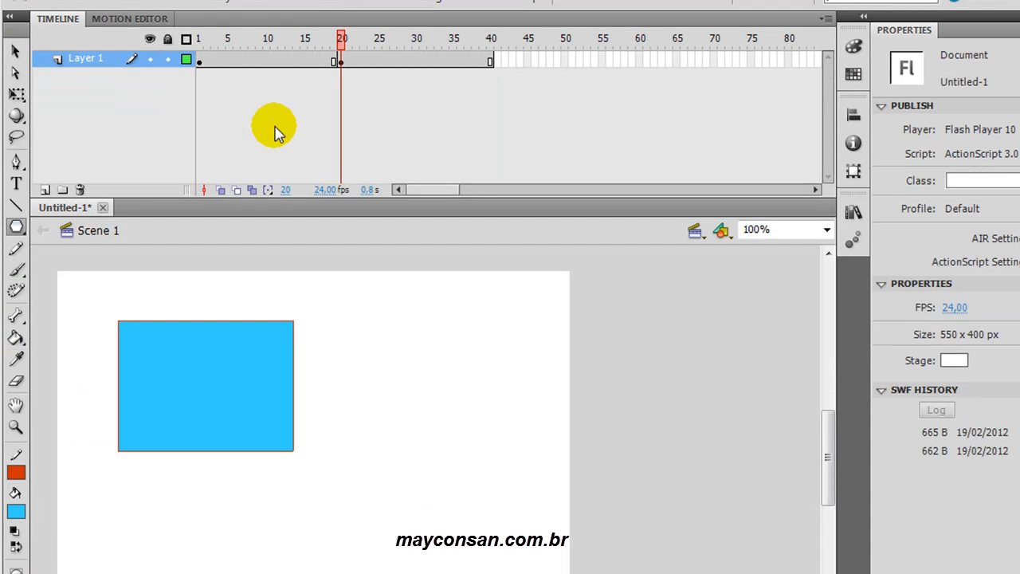
- Clear the keyframes across frames 1 to 40 of Layer 1 and remove all of those frames
click(491, 60)
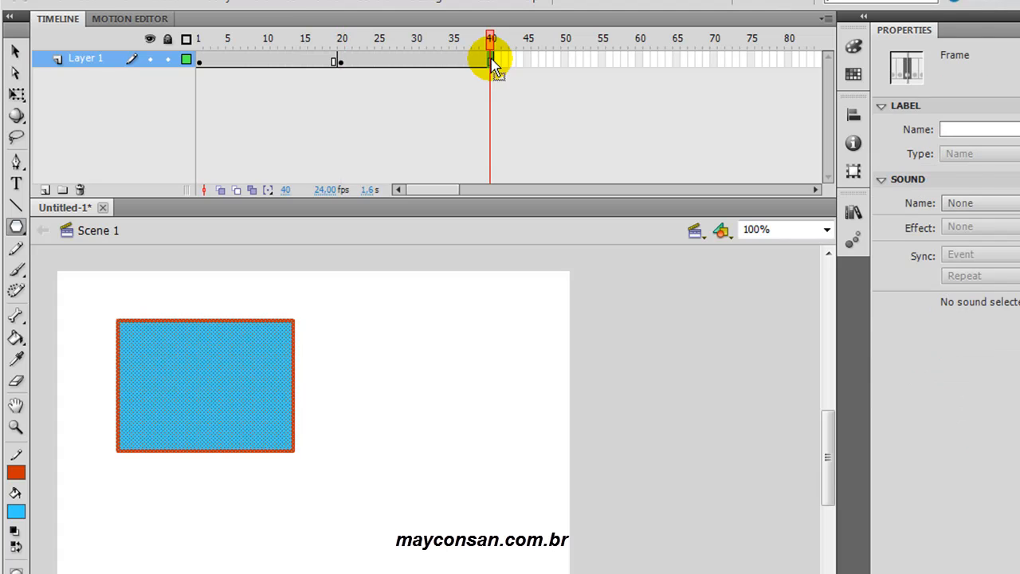
double_click(202, 62)
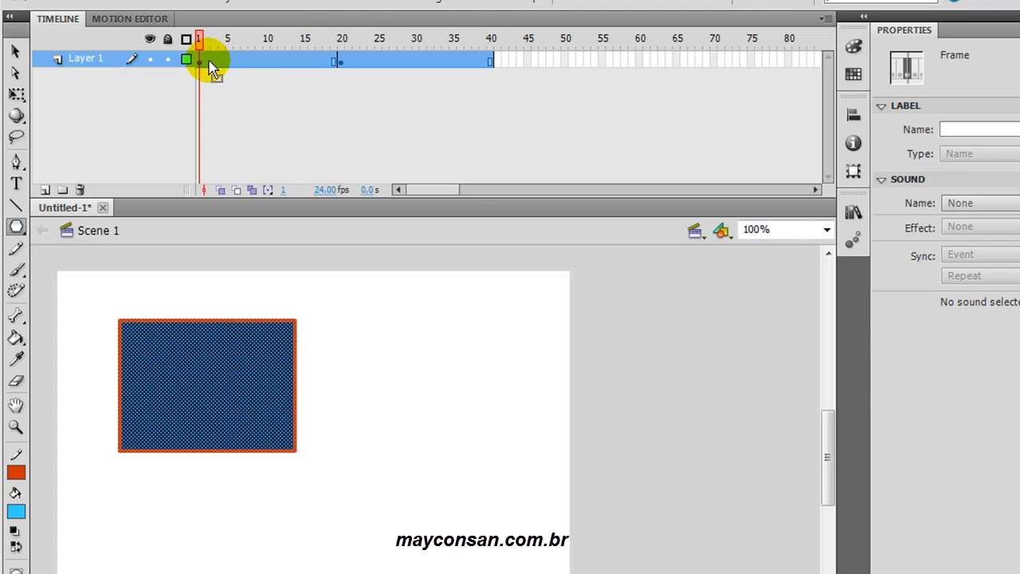
right_click(231, 64)
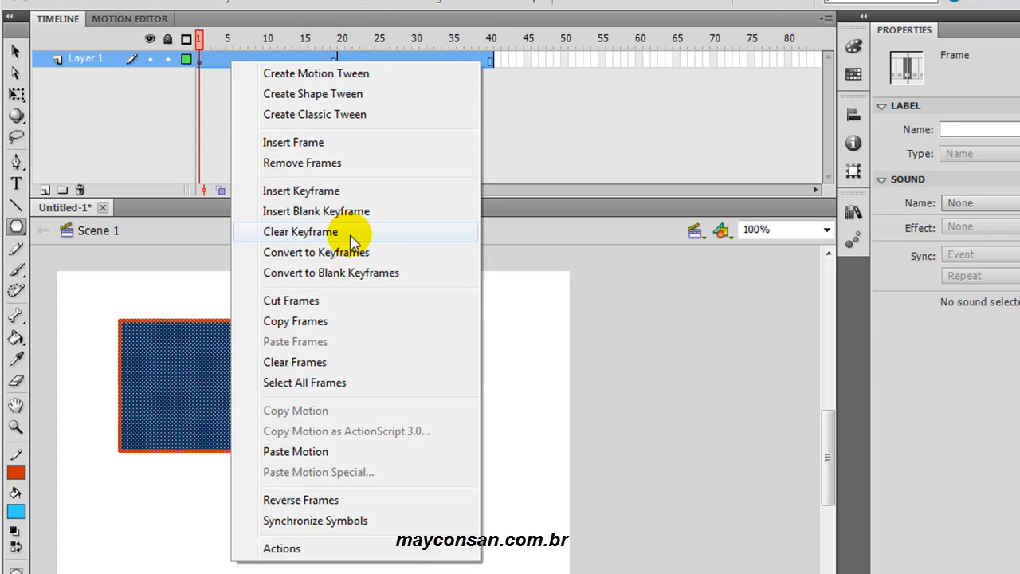
click(348, 236)
right_click(225, 63)
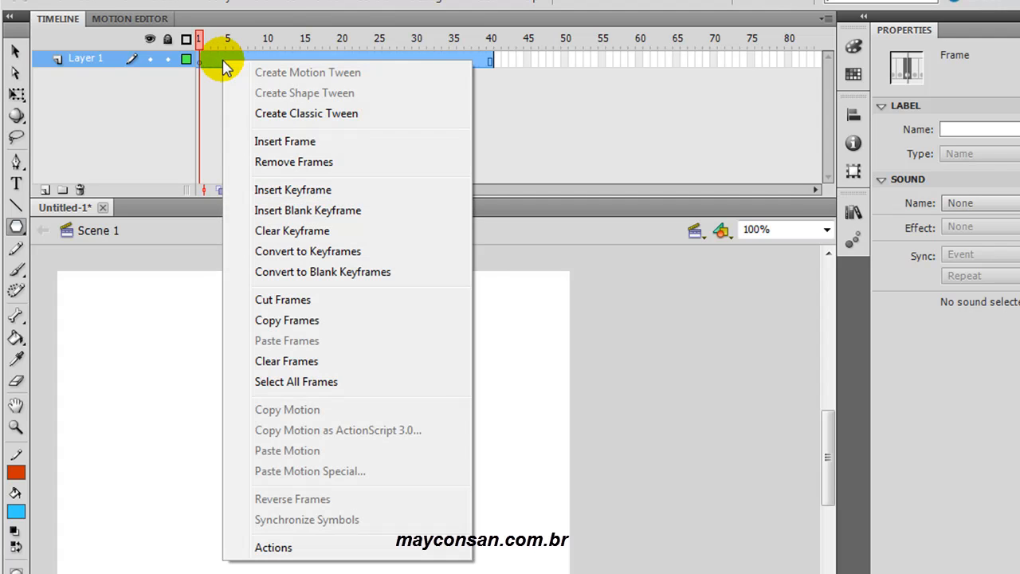
click(329, 161)
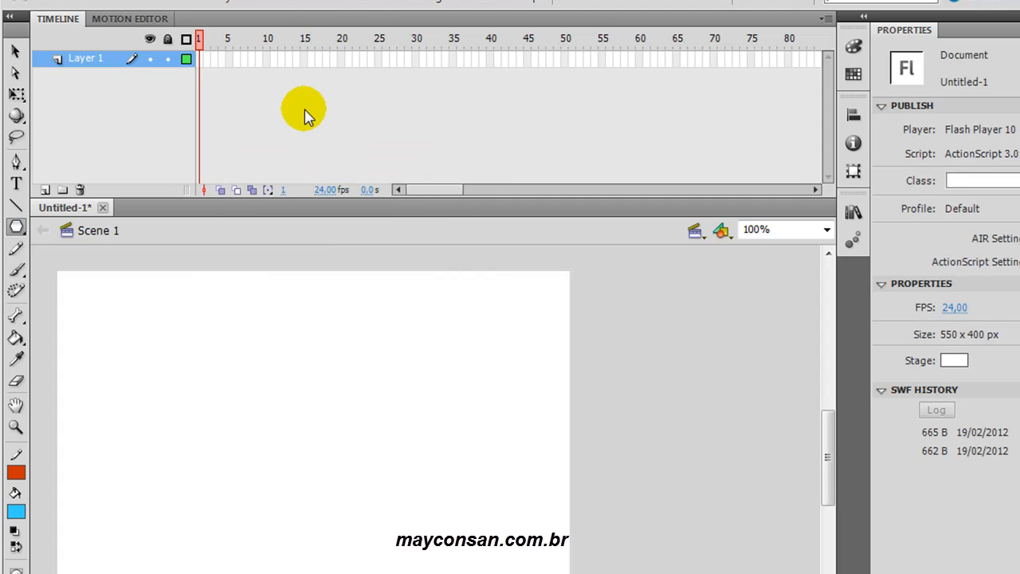
- Insert a blank keyframe at frame 1 and draw a blue pentagon near the stage's upper-left corner
click(200, 59)
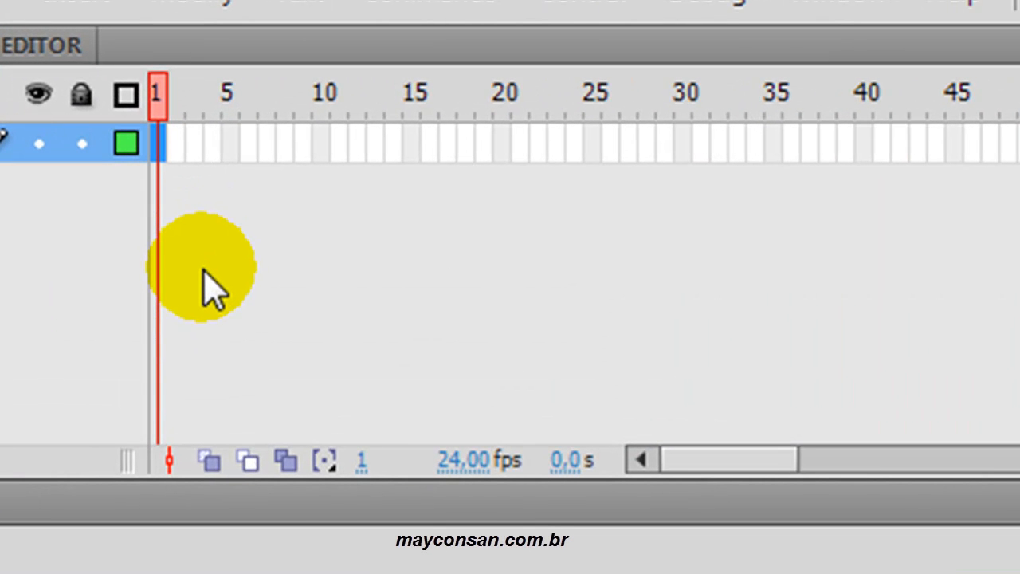
drag(160, 146, 164, 163)
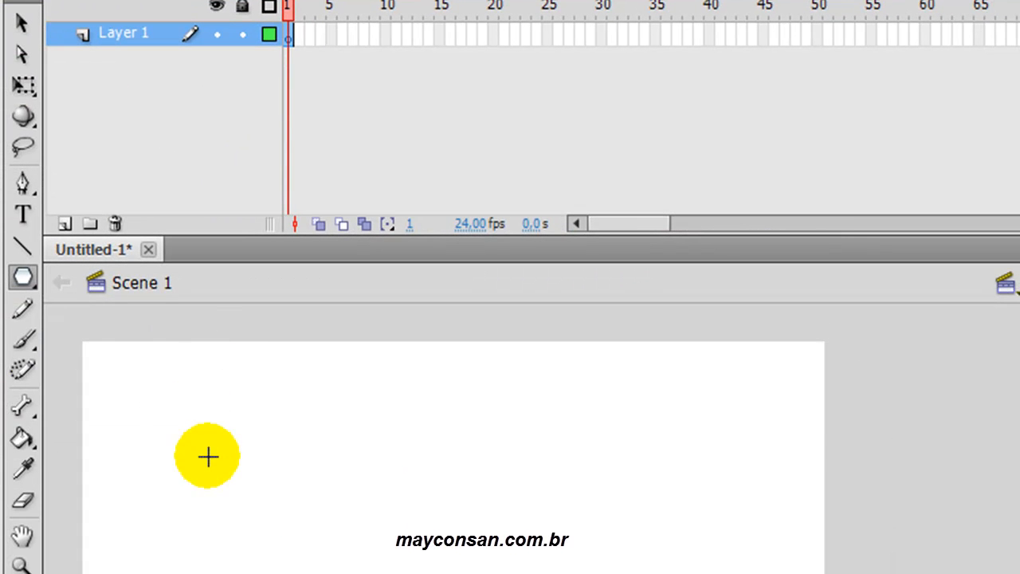
drag(207, 455, 269, 477)
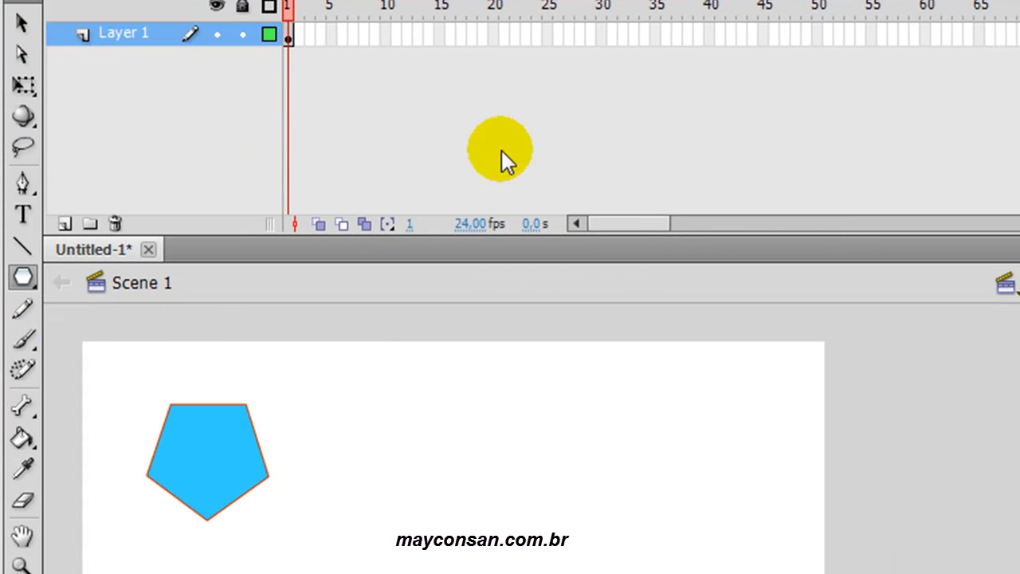
- Insert a keyframe at frame 20 and extend Layer 1 with a regular frame at frame 40
click(495, 35)
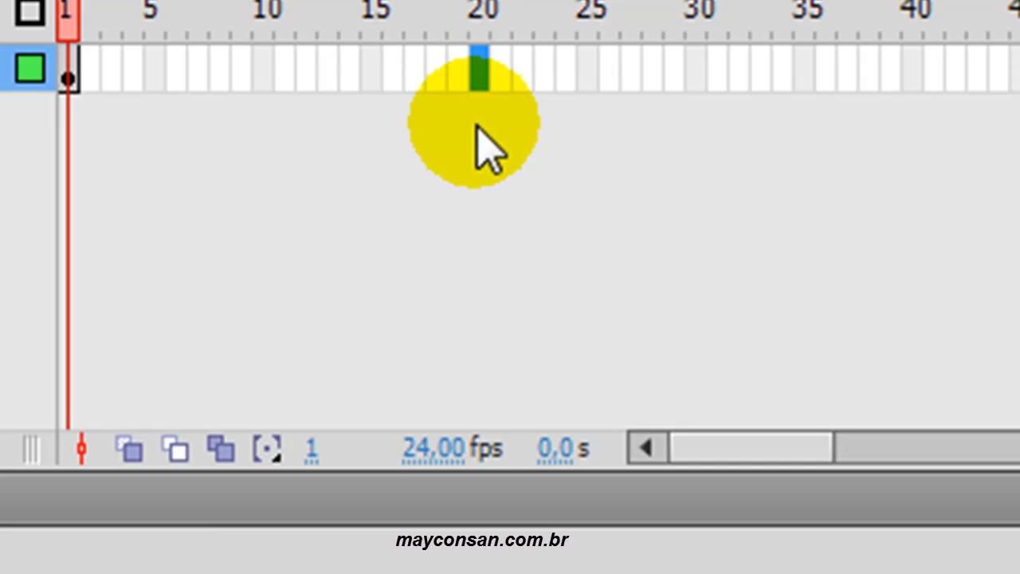
key(F6)
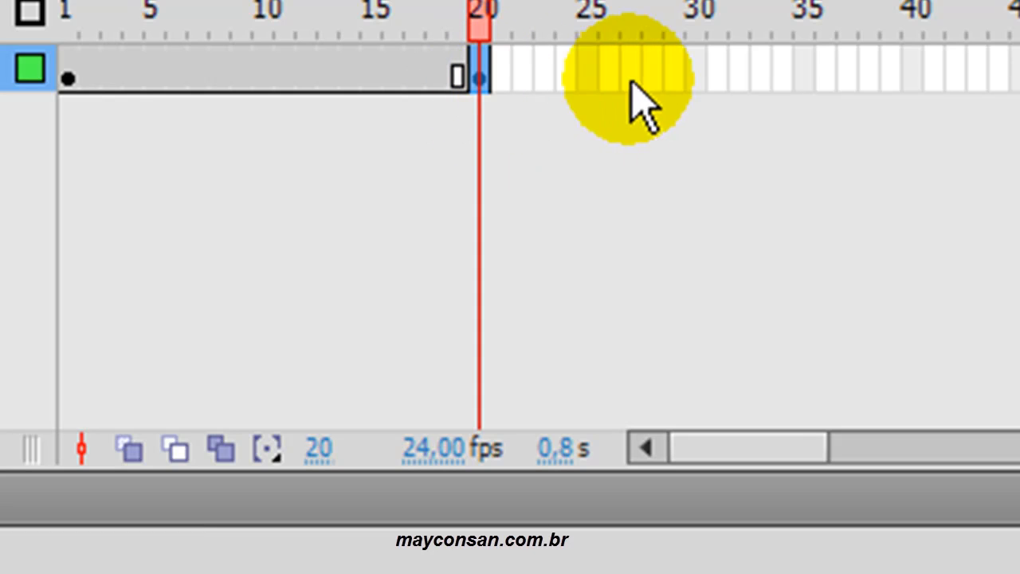
click(915, 84)
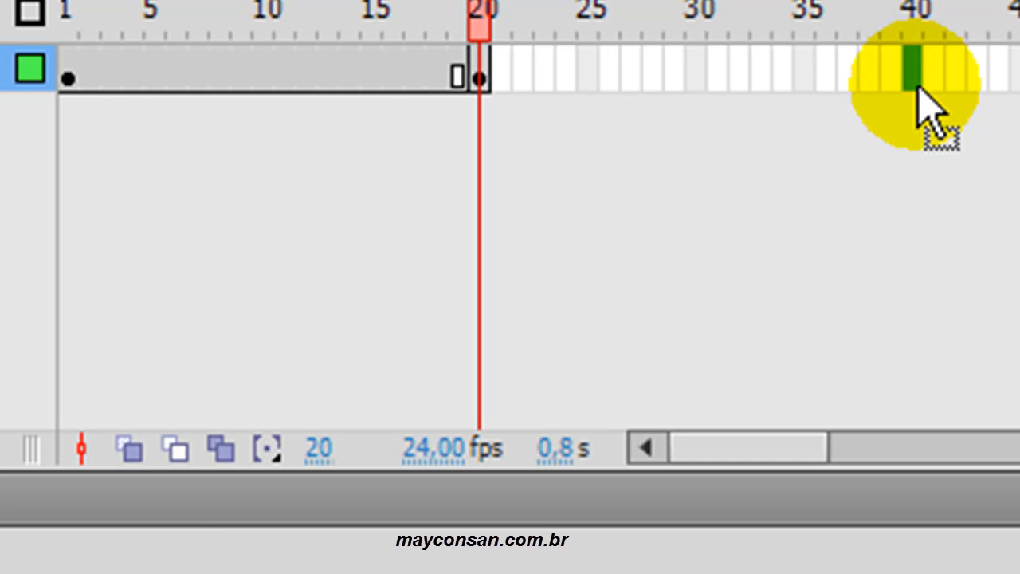
key(F5)
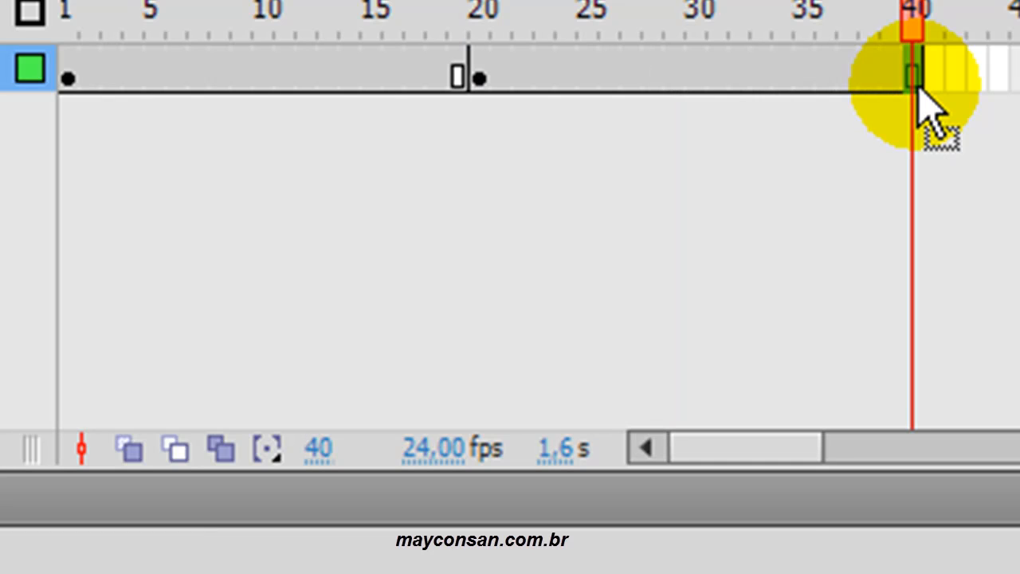